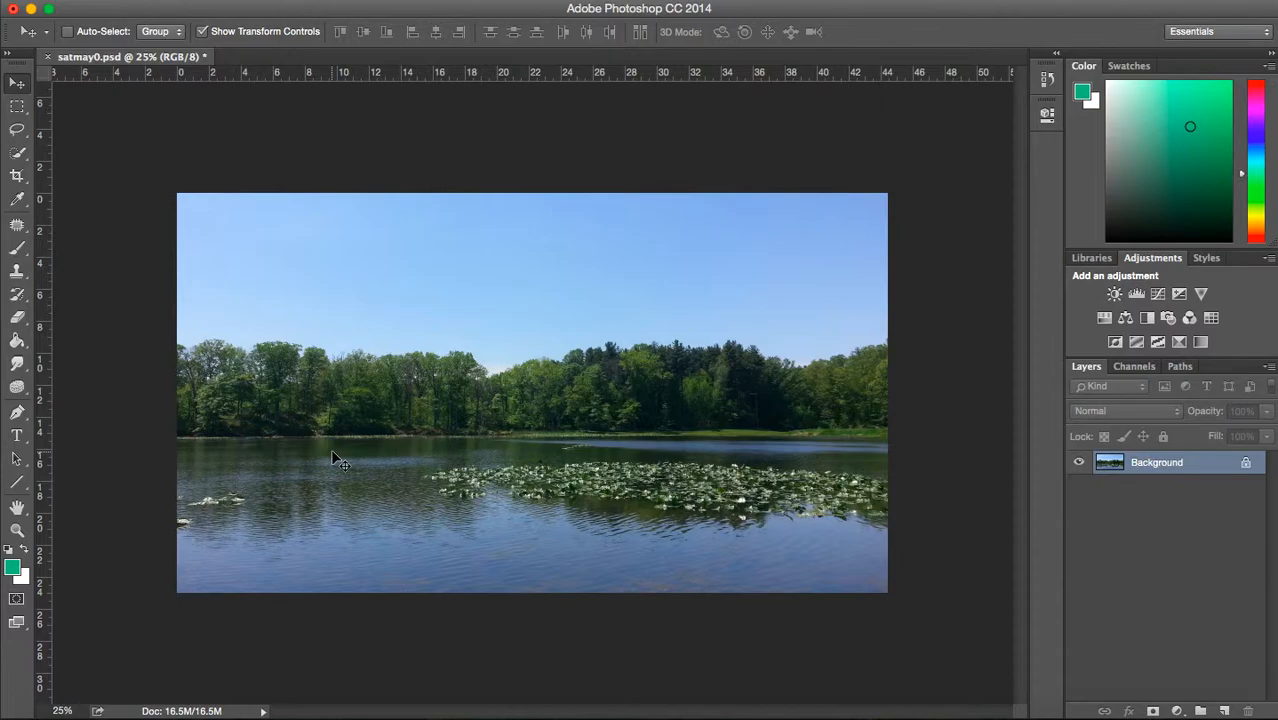
click(305, 12)
click(305, 8)
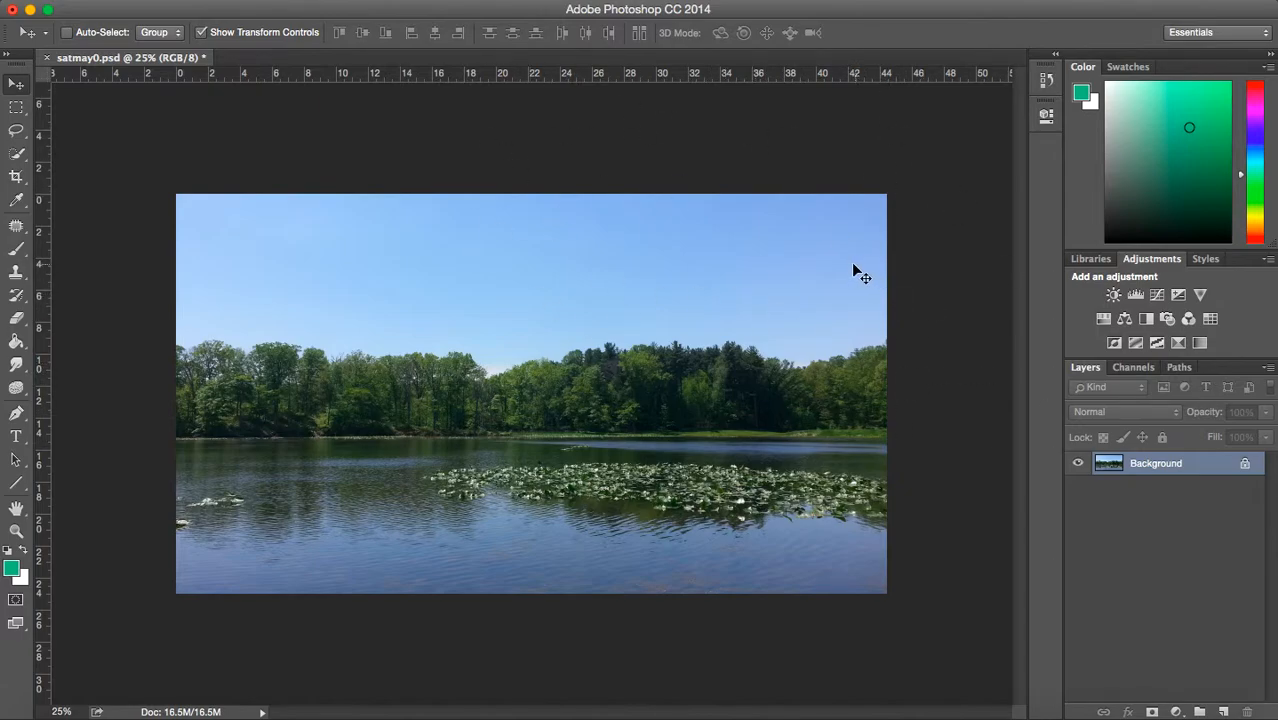
click(1188, 318)
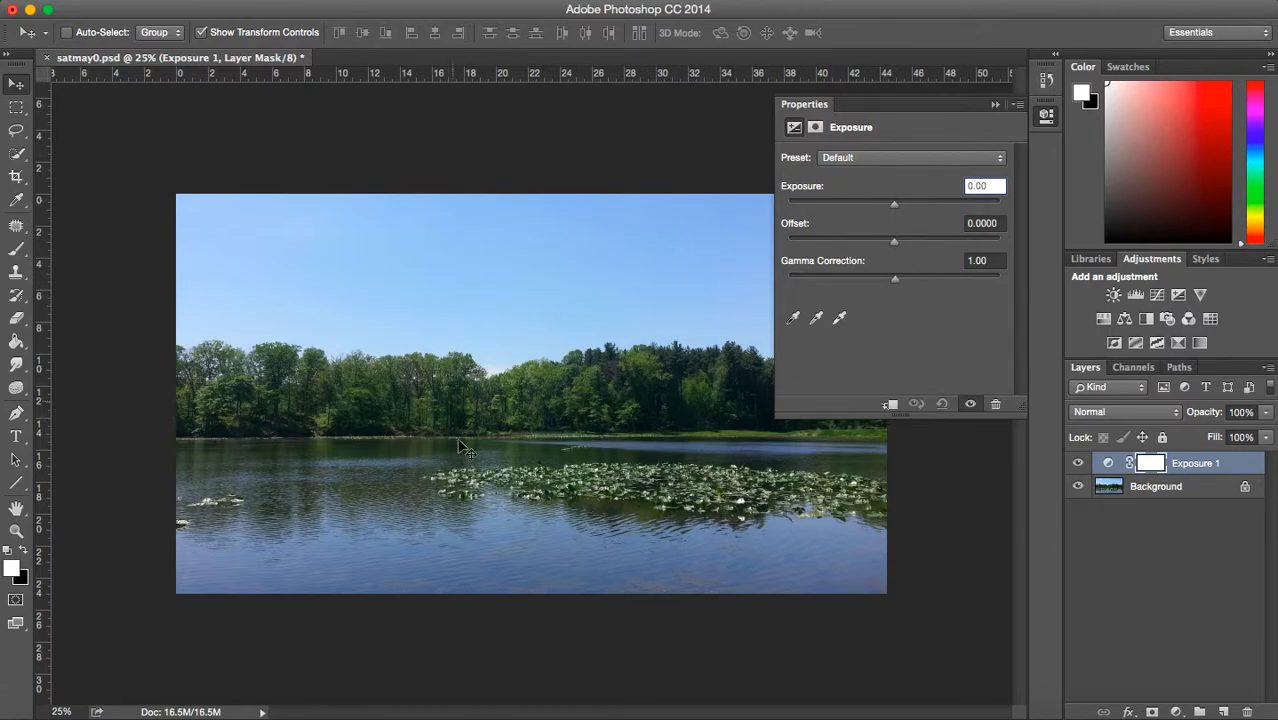
drag(906, 205, 897, 206)
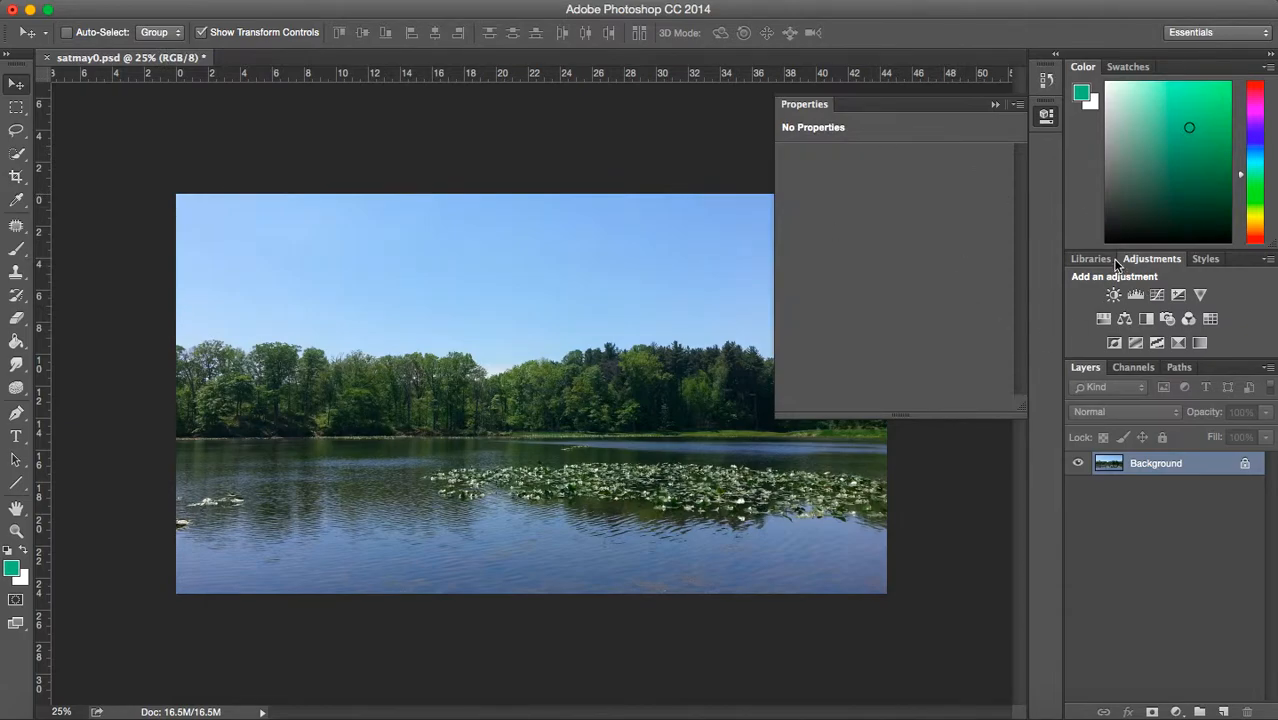
- Add an Exposure adjustment layer above the background photo and set its exposure to 0.25
click(1178, 295)
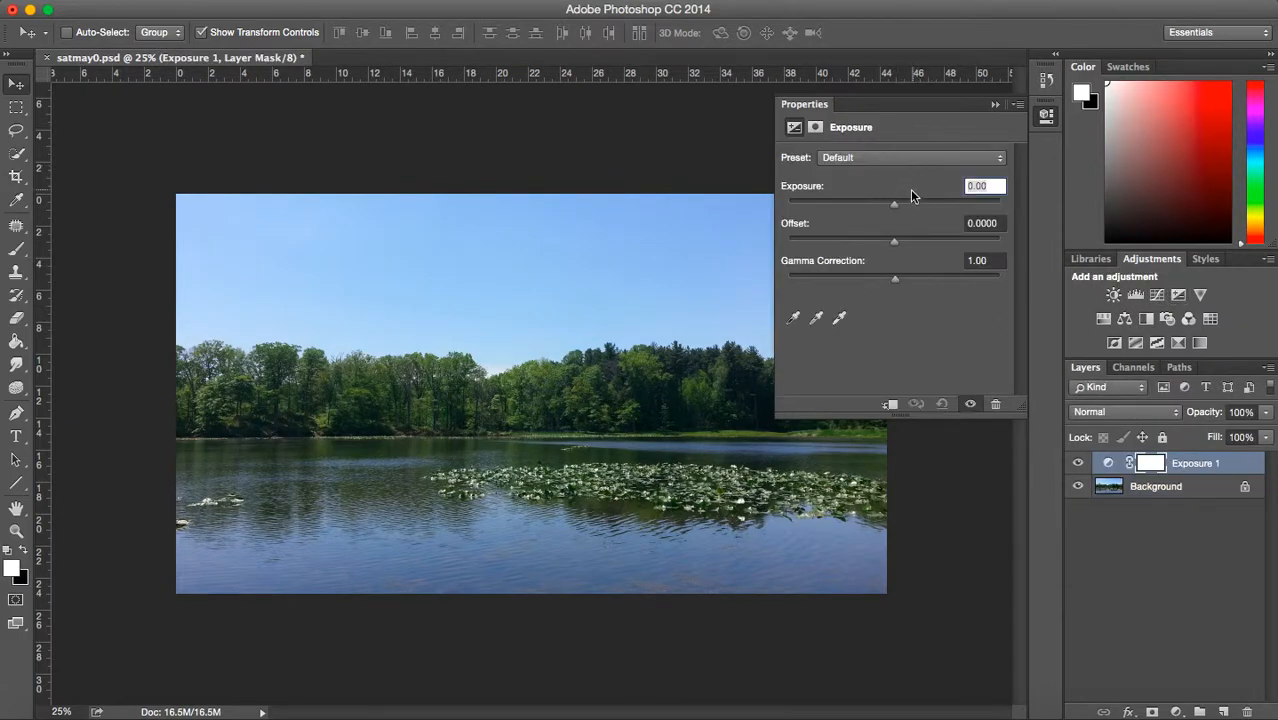
click(995, 186)
text(25)
key(Return)
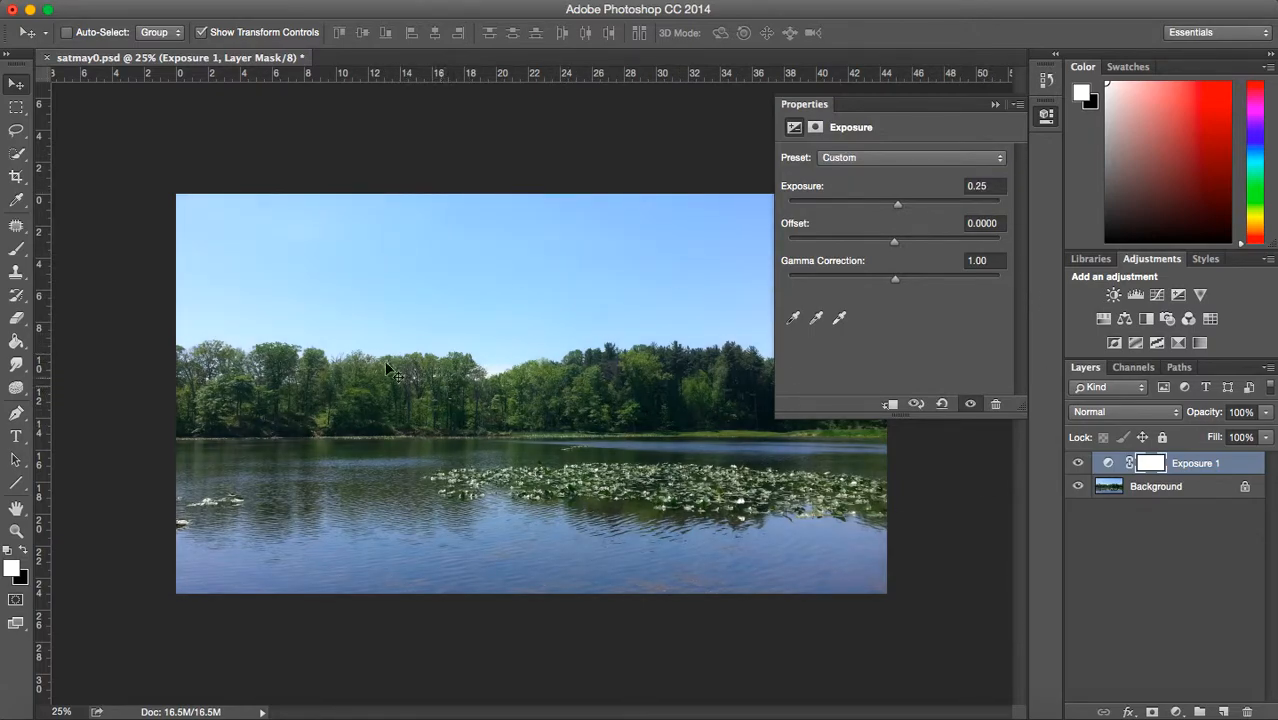
click(995, 104)
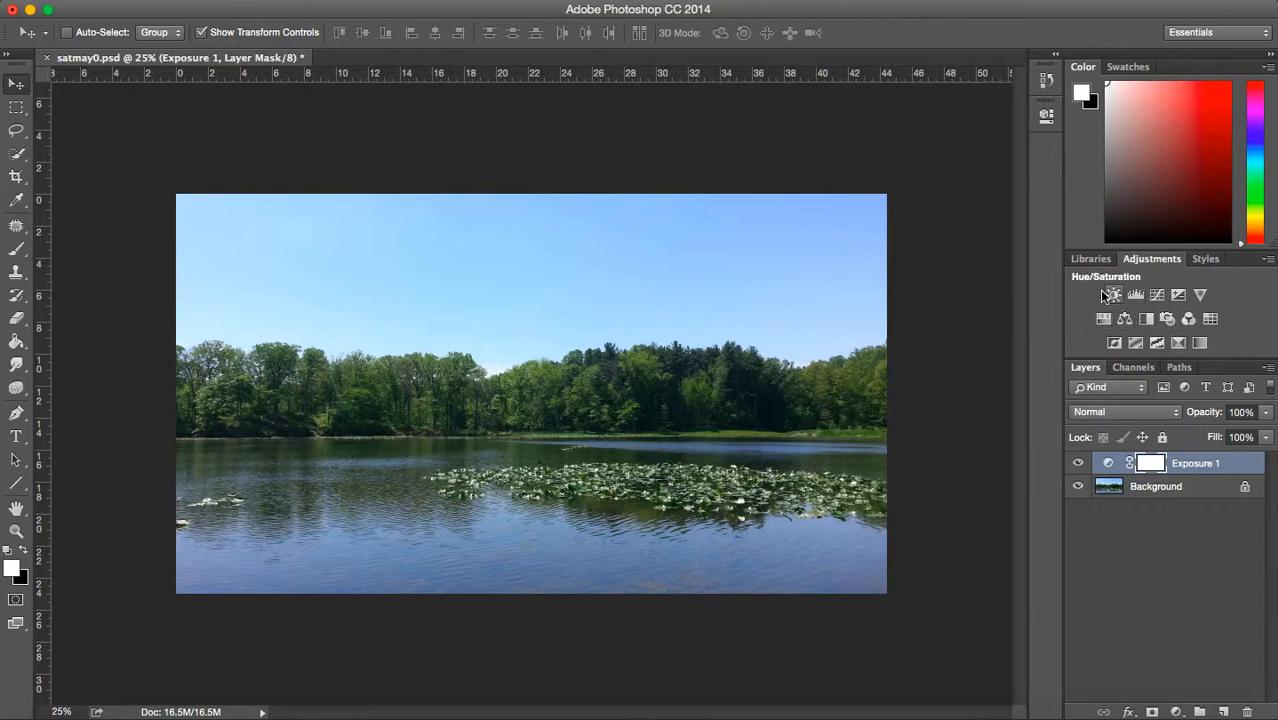
- Add a Curves adjustment layer and adjust its black point on the RGB curve while checking the shadow clipping preview
click(1157, 296)
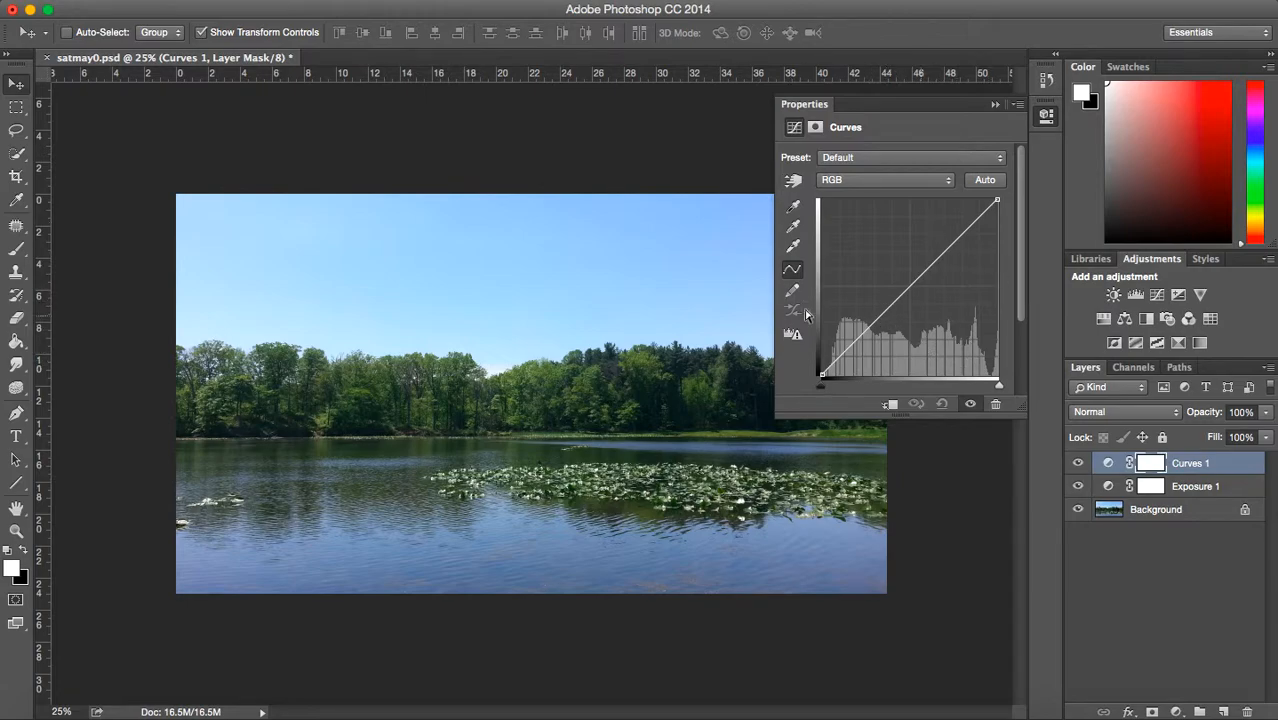
drag(897, 300, 699, 163)
click(820, 385)
mouse_move(820, 385)
mouse_down()
mouse_move(877, 390)
mouse_move(828, 391)
mouse_up()
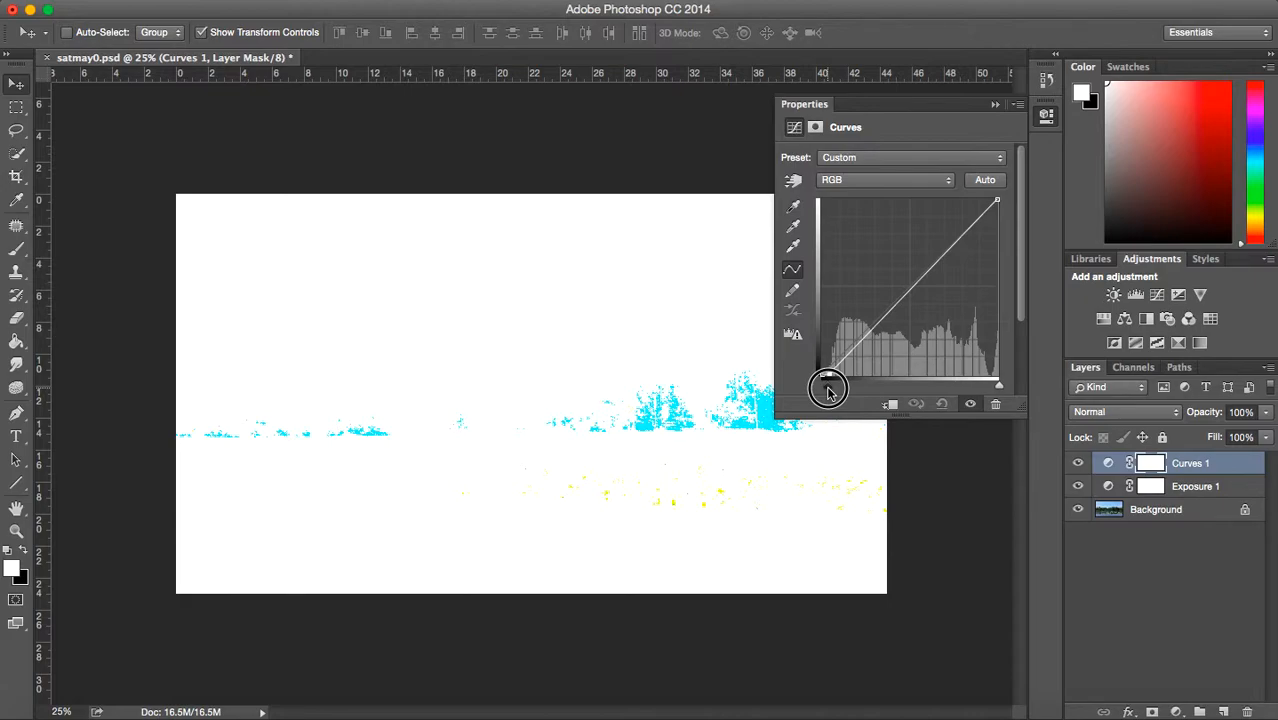
drag(828, 391, 820, 391)
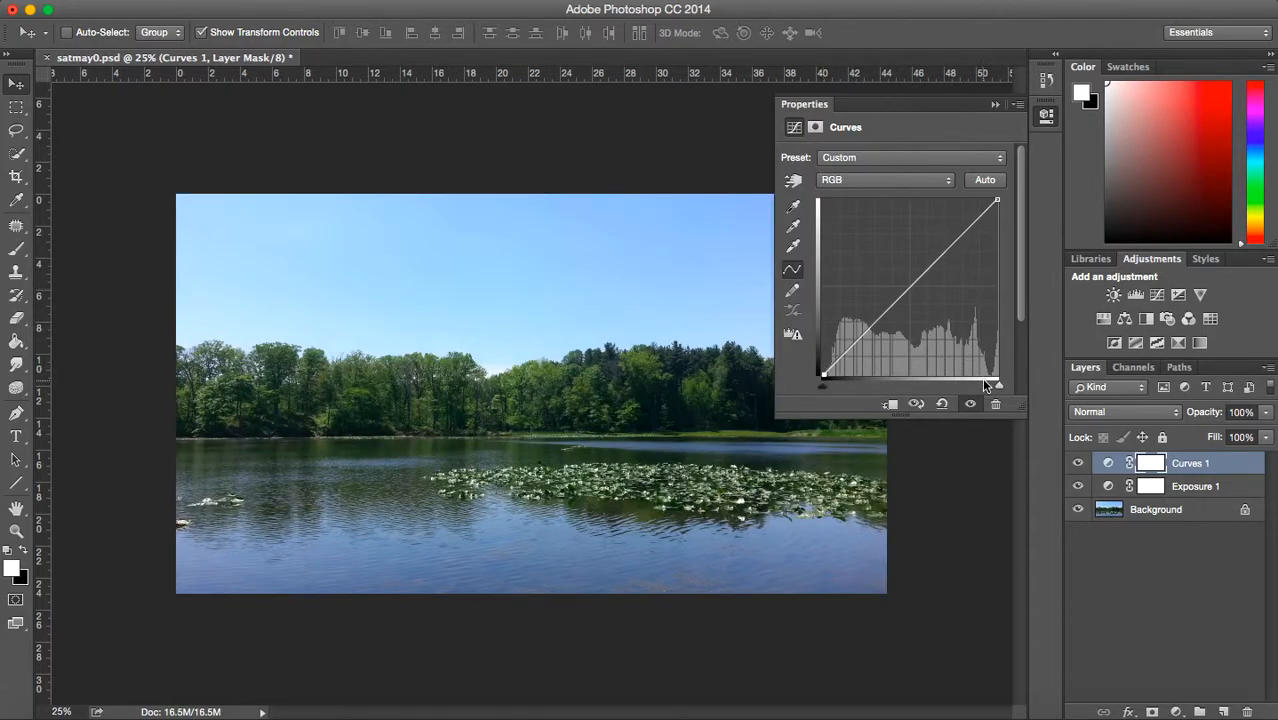
- Test the Curves white point with the Exposure 1 layer hidden and shown, and return the black and white points to the curve's ends
drag(1001, 388, 1023, 389)
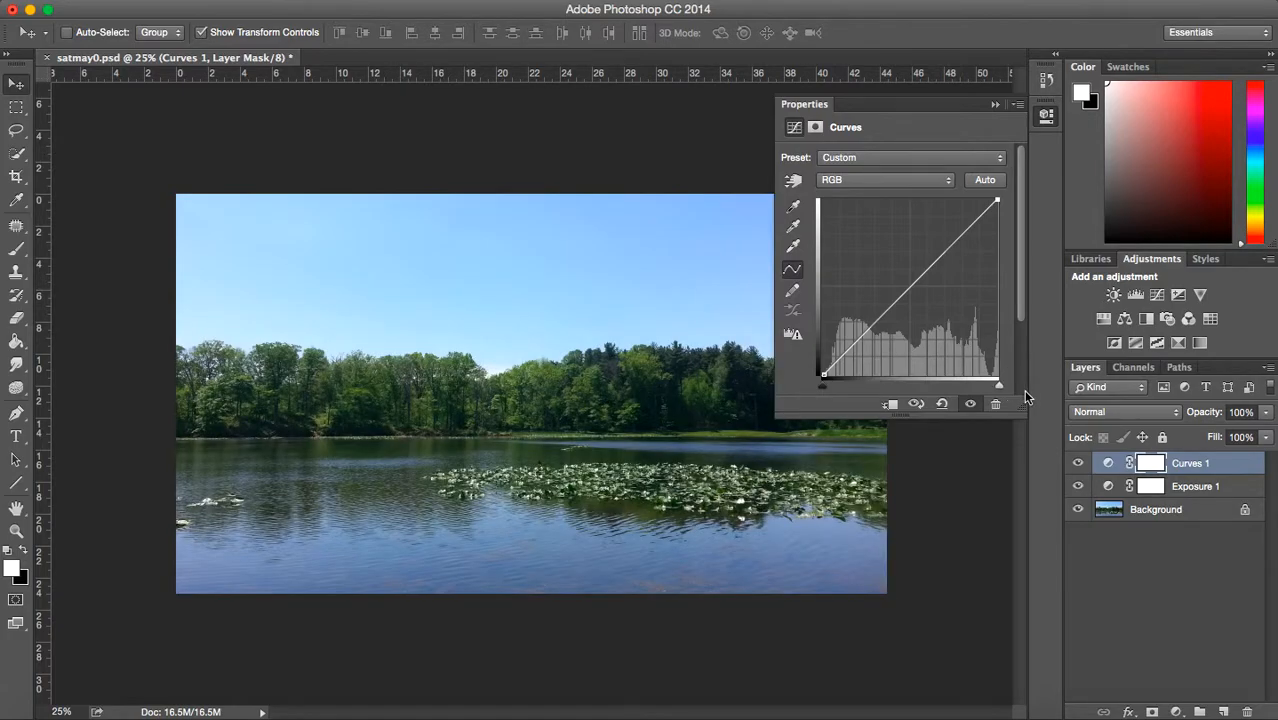
click(1077, 486)
drag(997, 385, 999, 390)
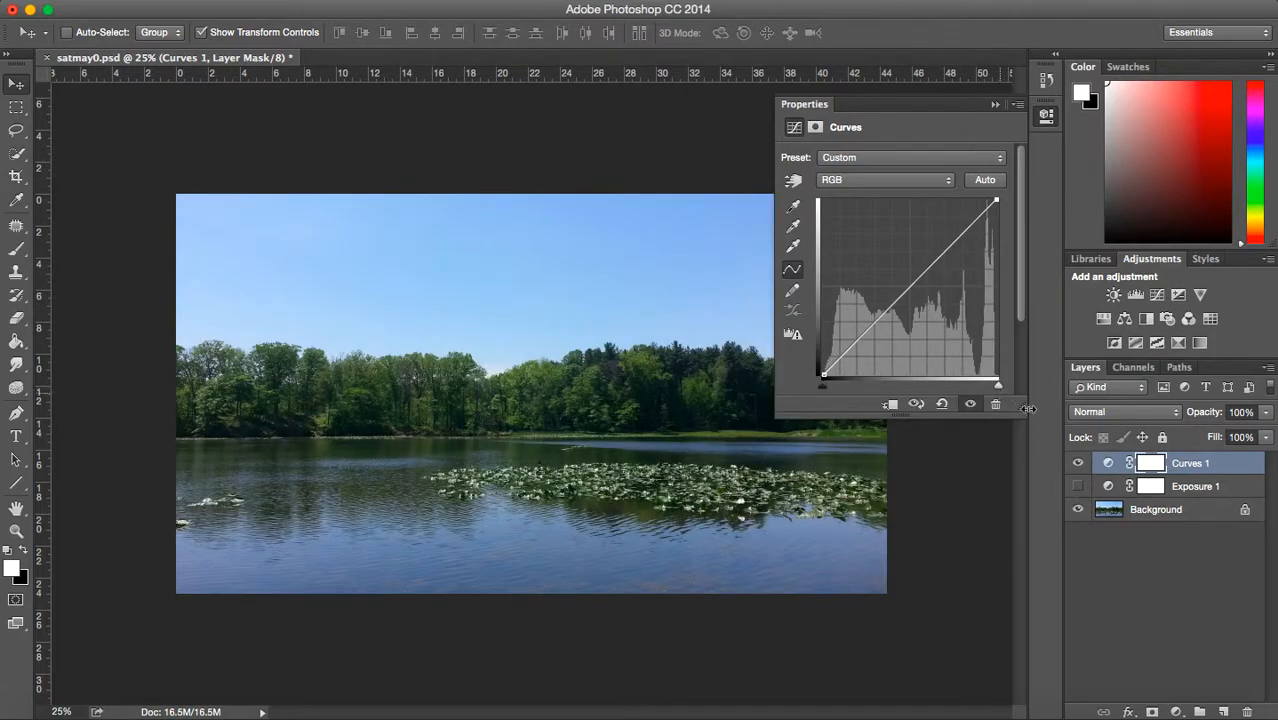
click(1077, 486)
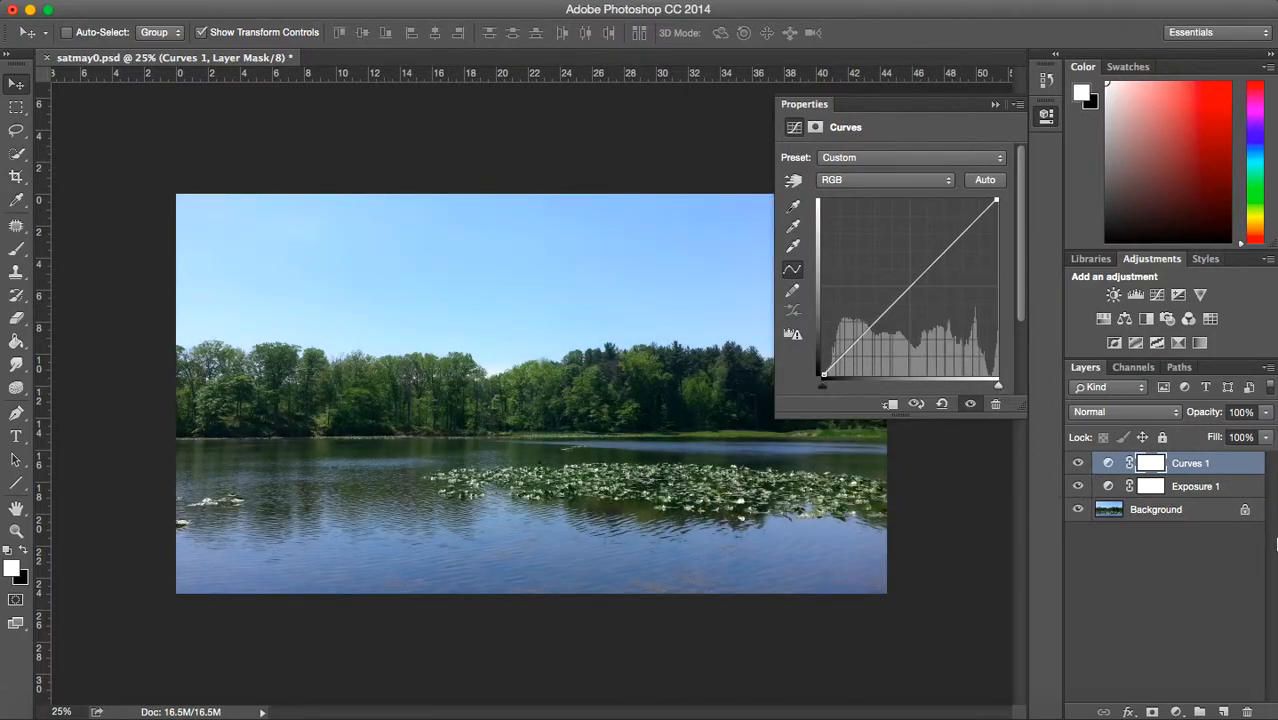
click(1077, 486)
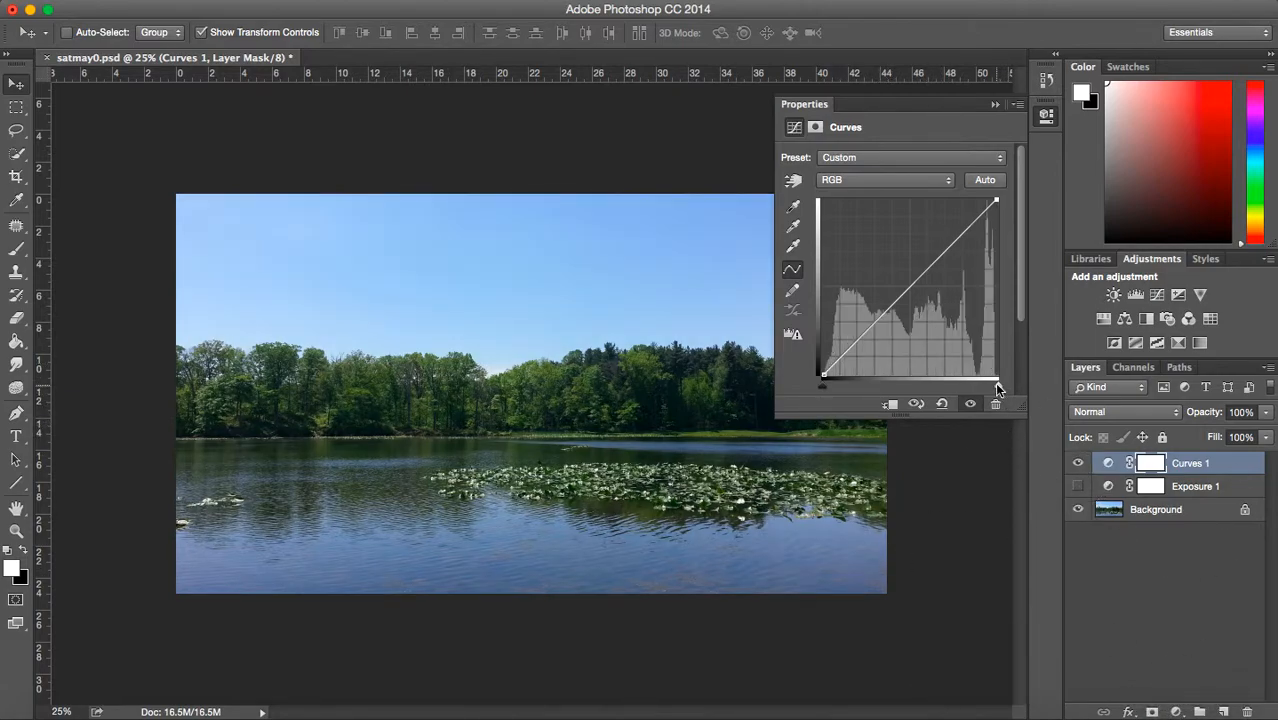
drag(996, 386, 1004, 384)
click(1077, 486)
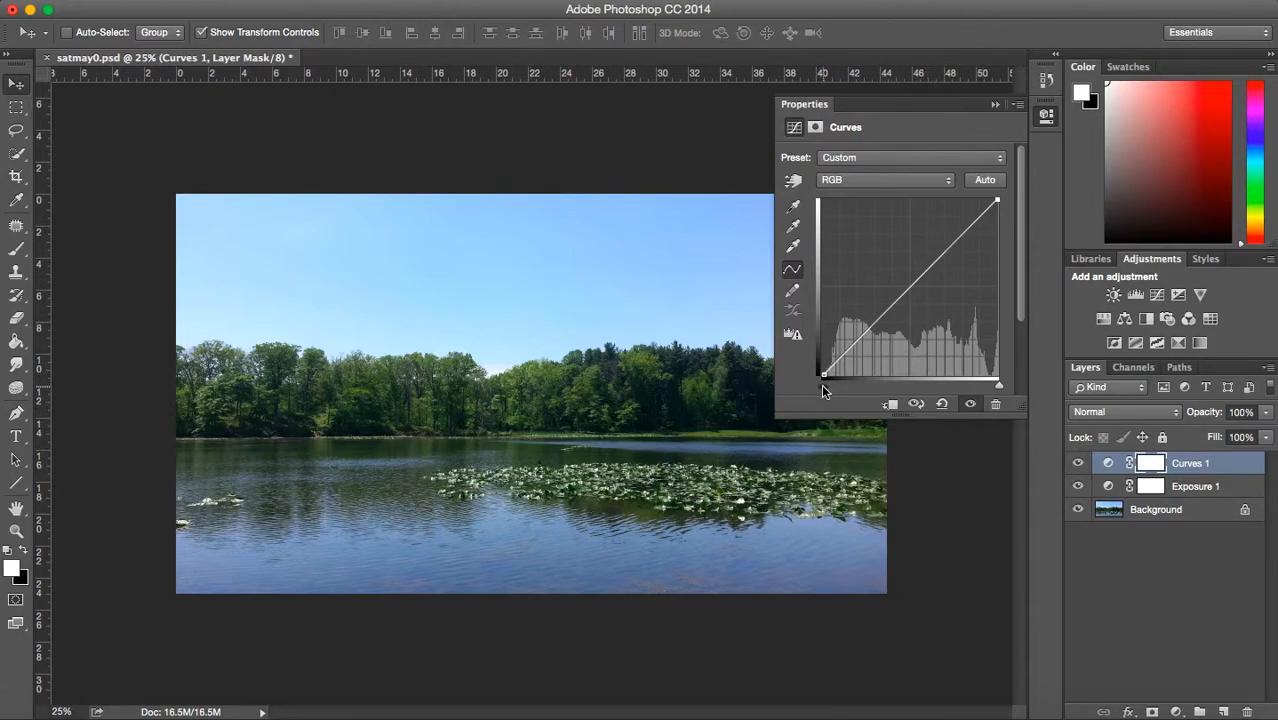
drag(821, 384, 818, 388)
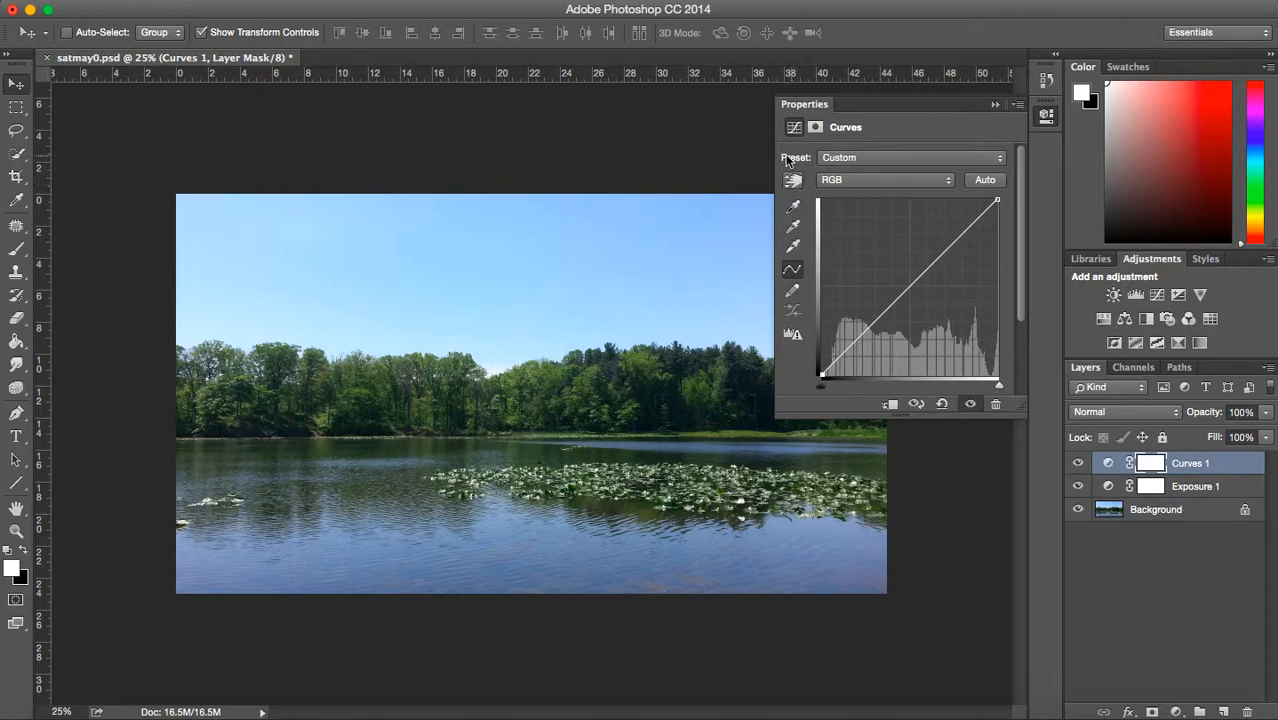
- Shape the RGB curve with on-image sampling: slightly lower the dark tree shadows, anchor the bright sky near the treeline, and lower the water's midtones
click(794, 183)
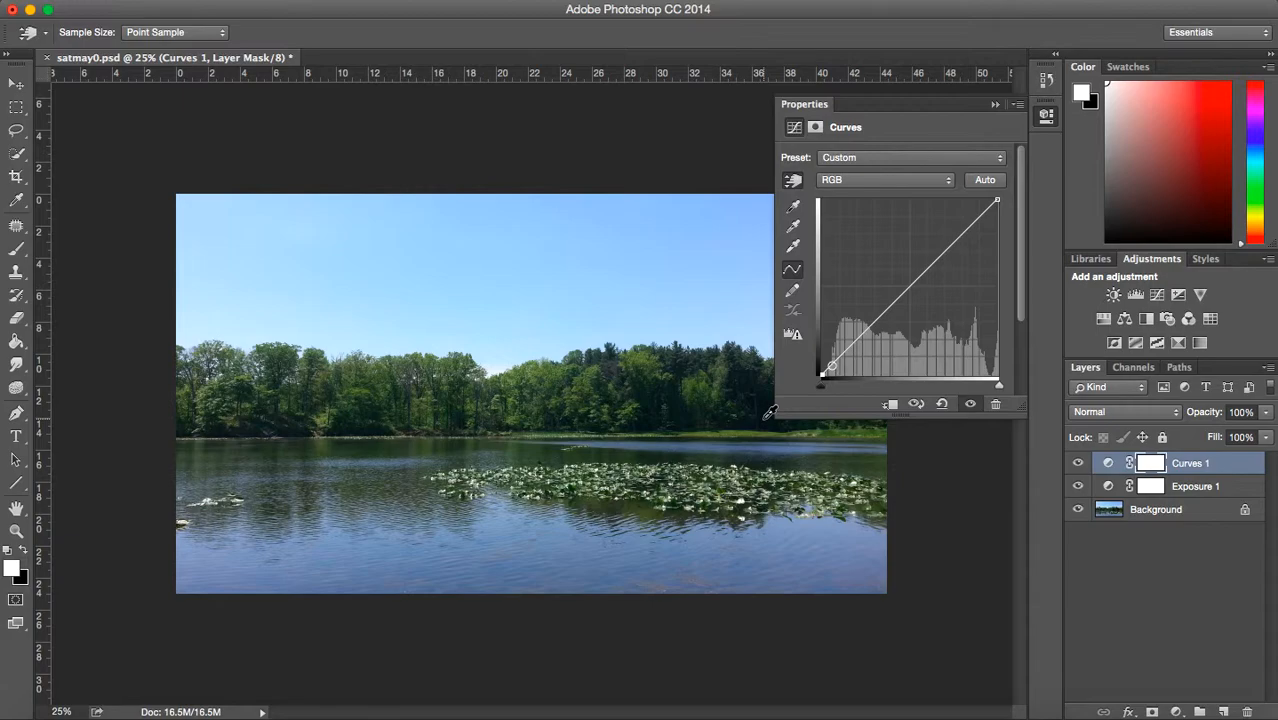
mouse_move(765, 413)
mouse_down()
mouse_move(757, 366)
mouse_move(755, 424)
mouse_move(750, 415)
mouse_up()
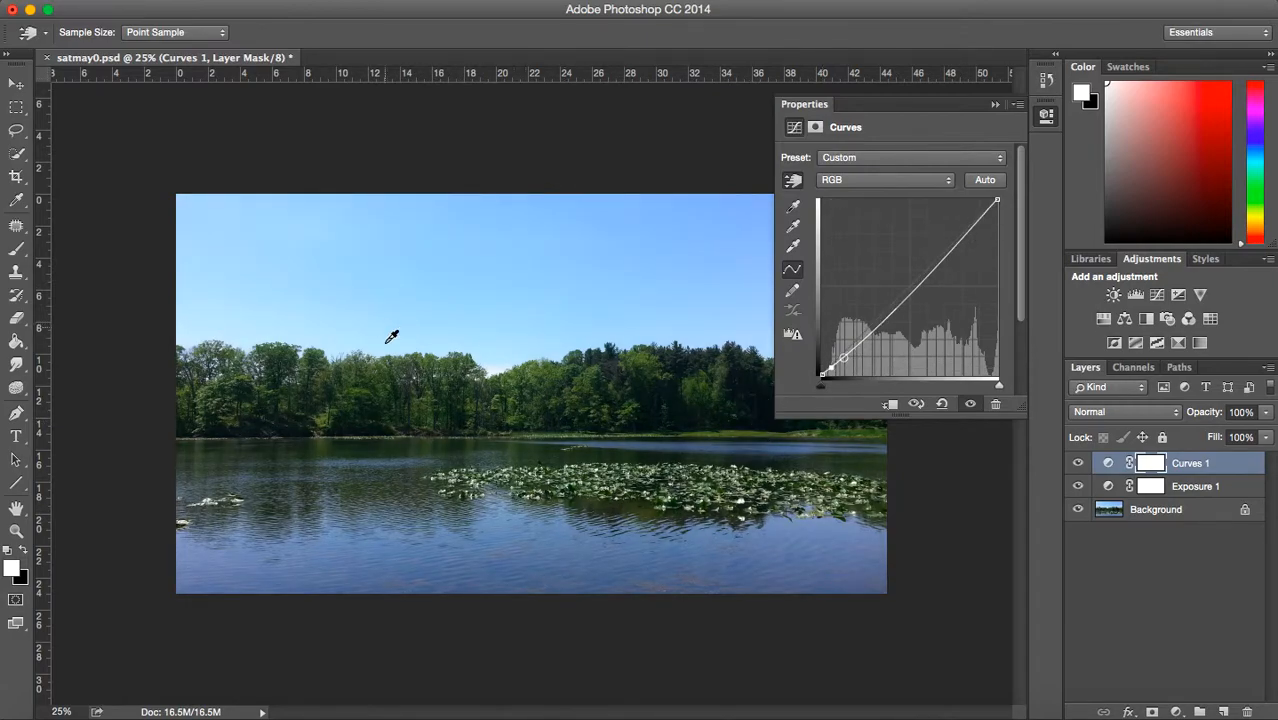
drag(491, 357, 491, 357)
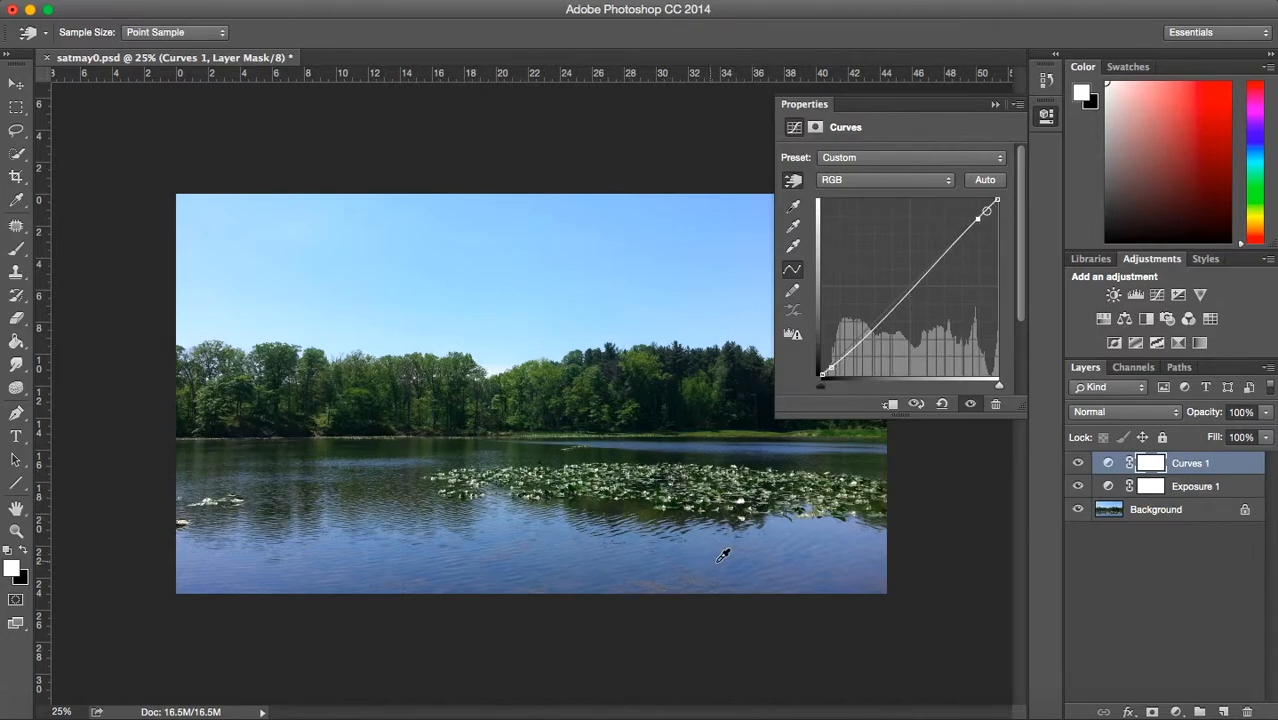
drag(731, 544, 731, 553)
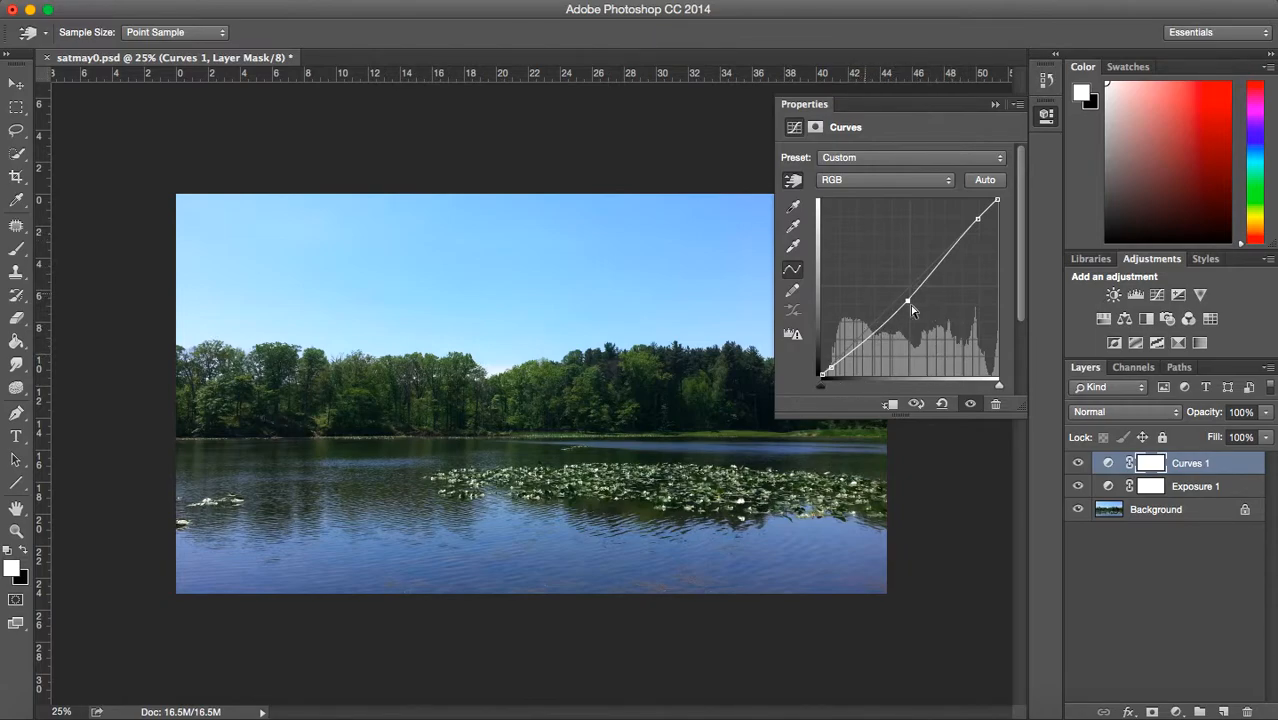
- View the Red channel's curve, return to the RGB composite curve, and collapse the Curves settings
click(880, 181)
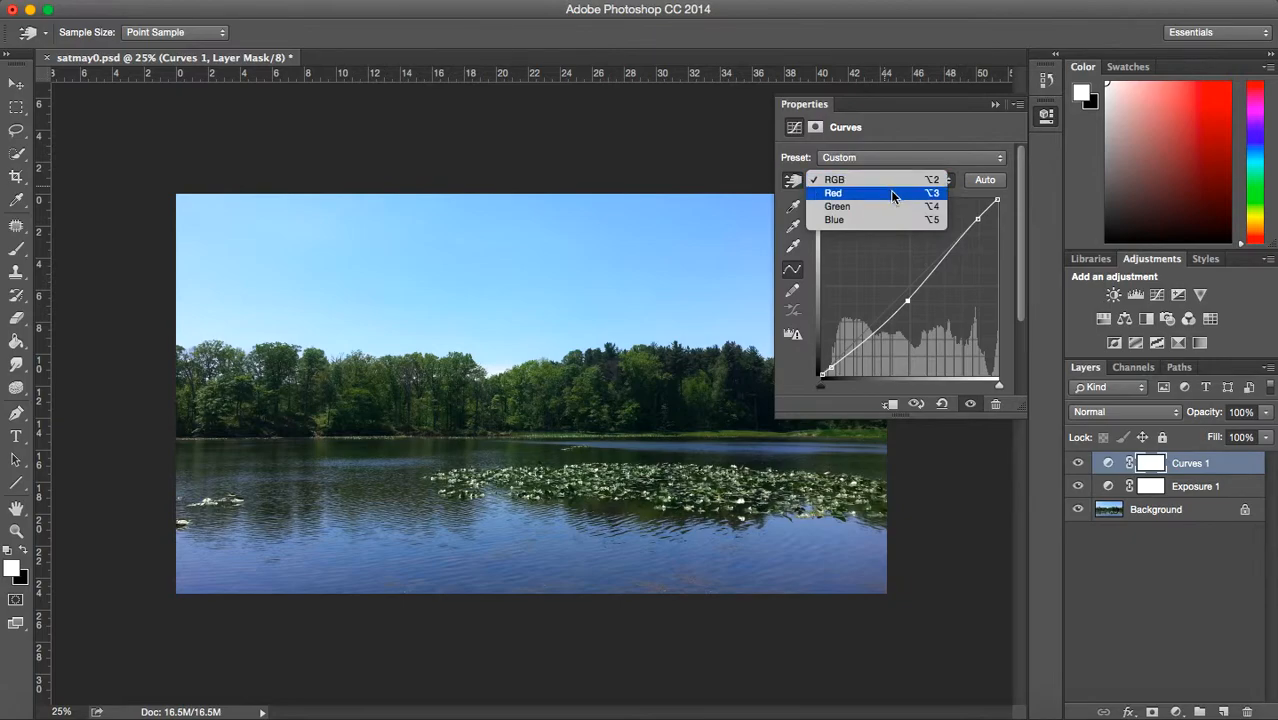
click(888, 196)
click(842, 180)
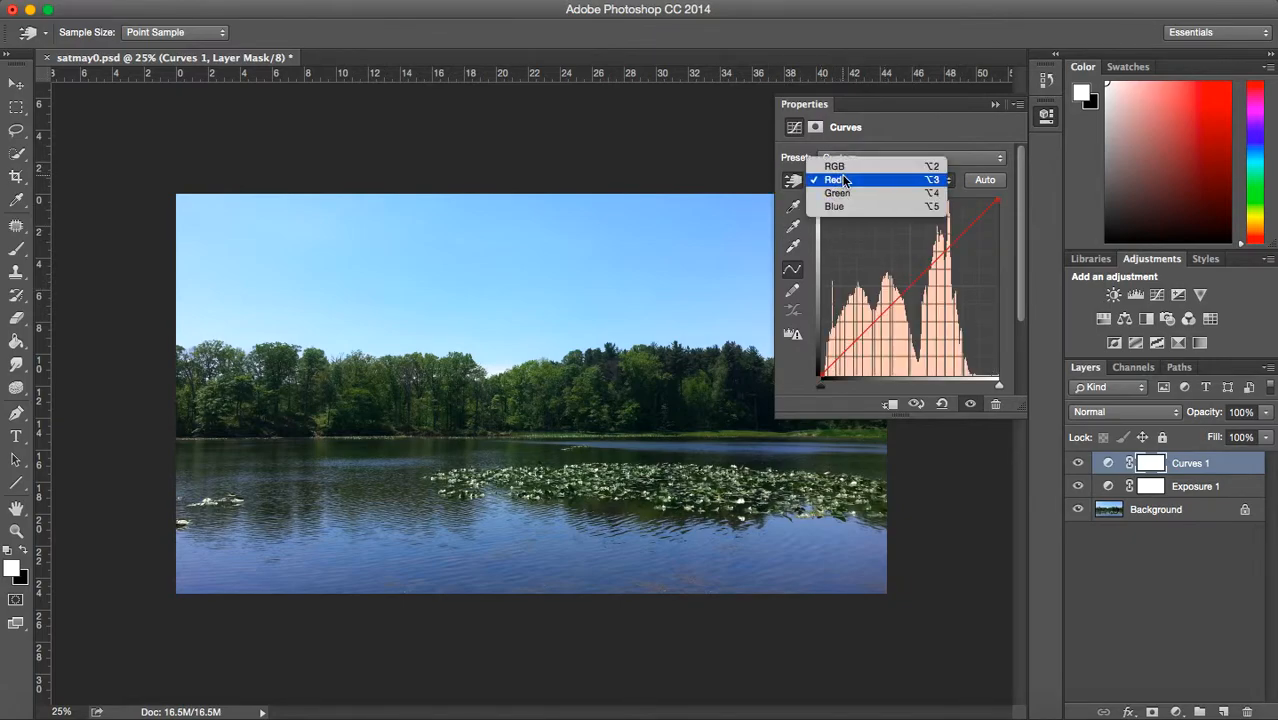
click(845, 164)
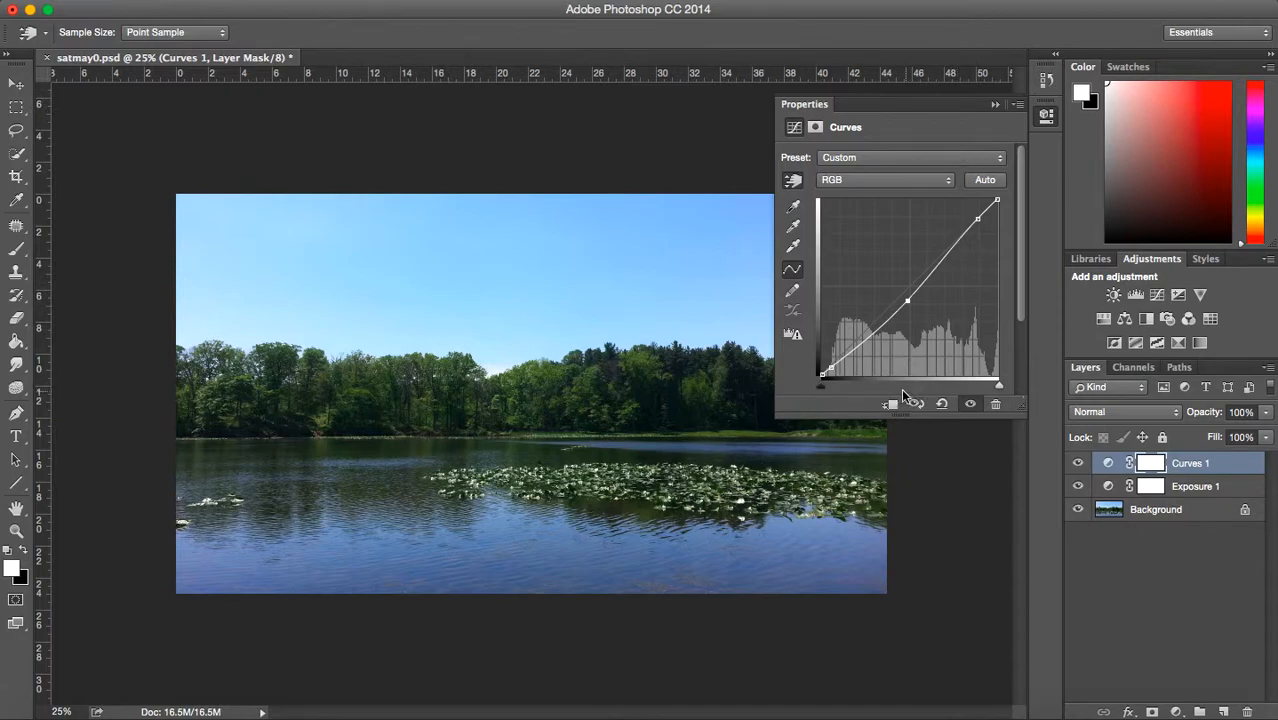
click(995, 105)
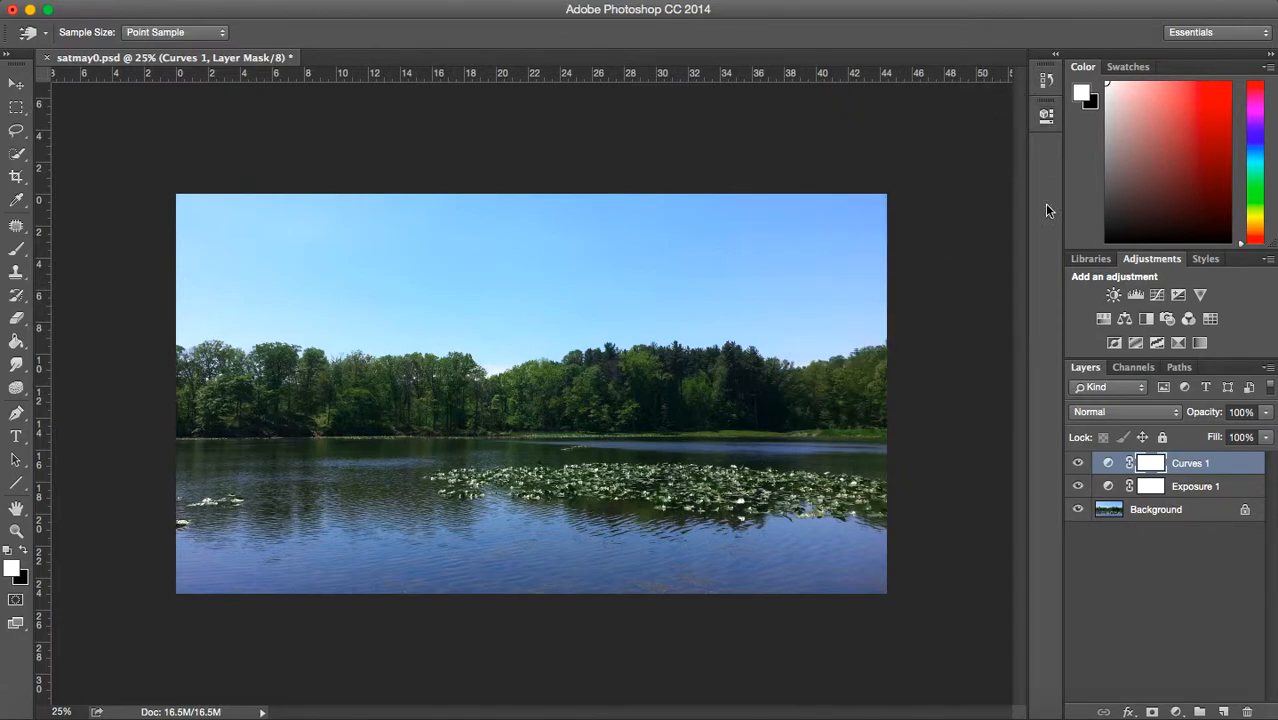
- Compare the photo with and without the Curves 1 adjustment by toggling the layer's visibility, leaving it shown
click(1079, 465)
click(1079, 465)
click(1079, 465)
click(1079, 465)
click(1079, 465)
click(1079, 465)
click(1079, 465)
click(1079, 465)
click(1079, 465)
click(1079, 465)
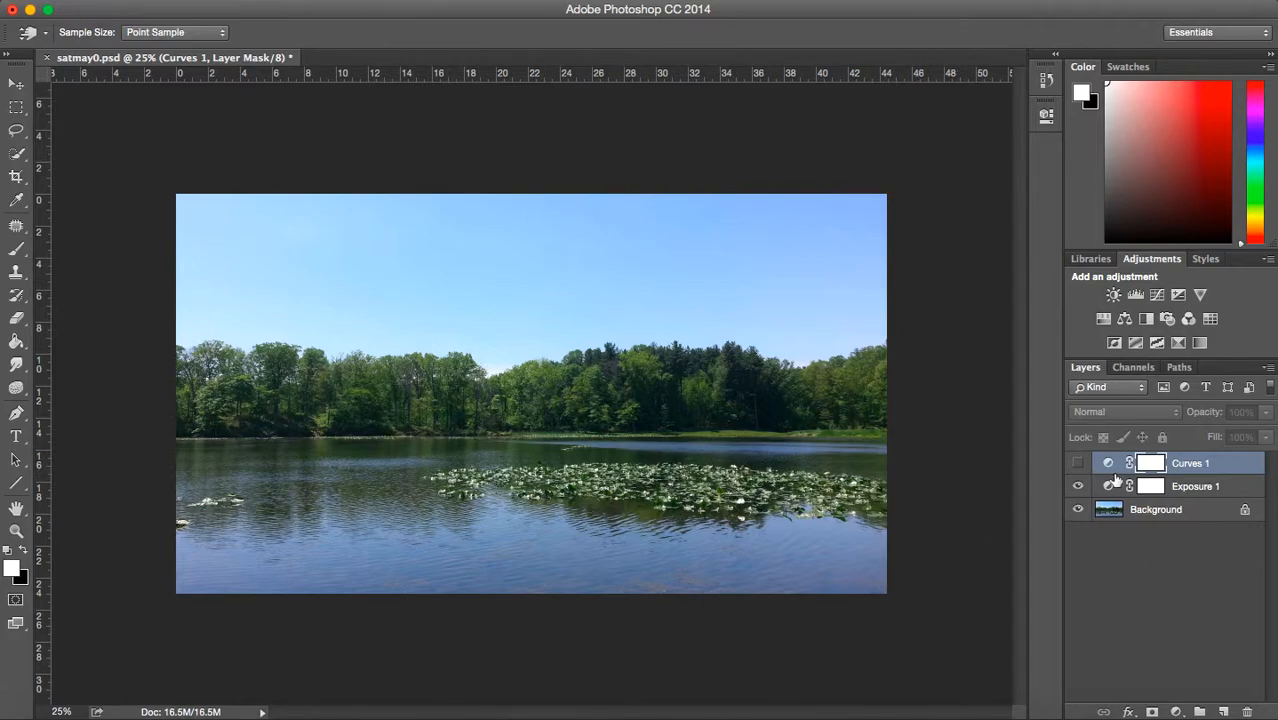
click(1078, 465)
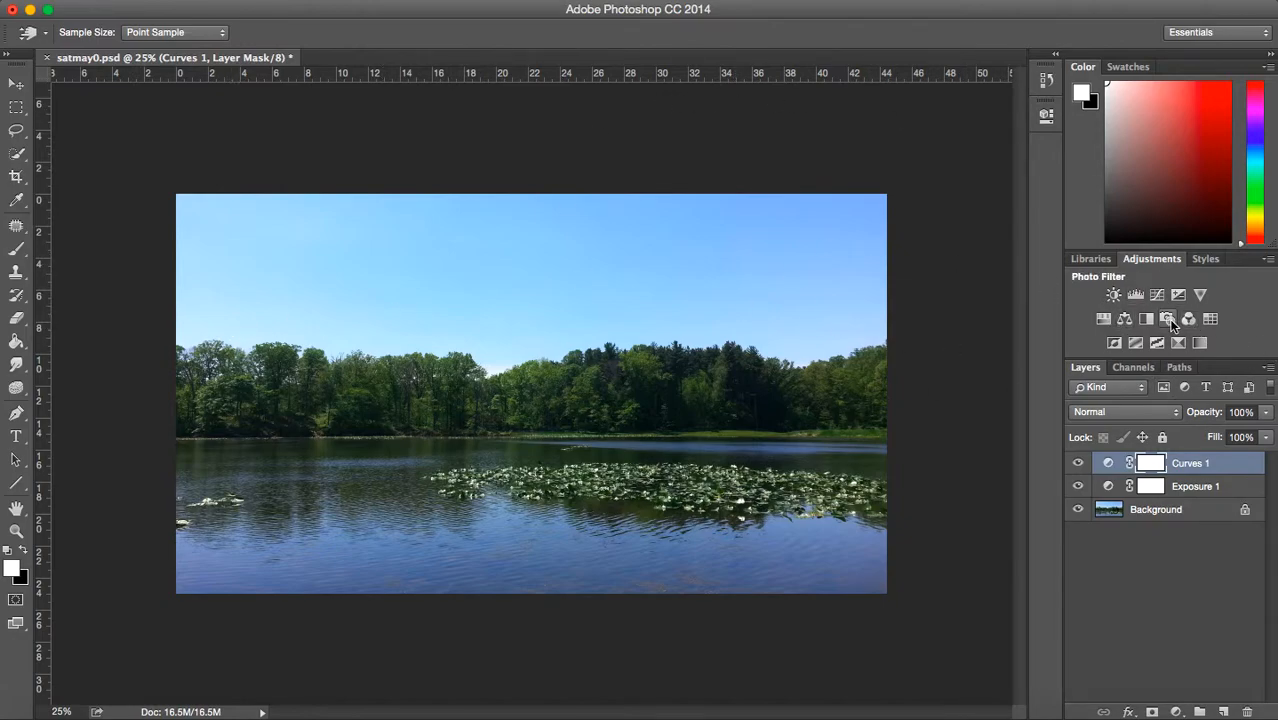
- Add a Color Balance adjustment layer above Curves 1, keeping the tone range at Midtones
click(1176, 712)
click(1192, 548)
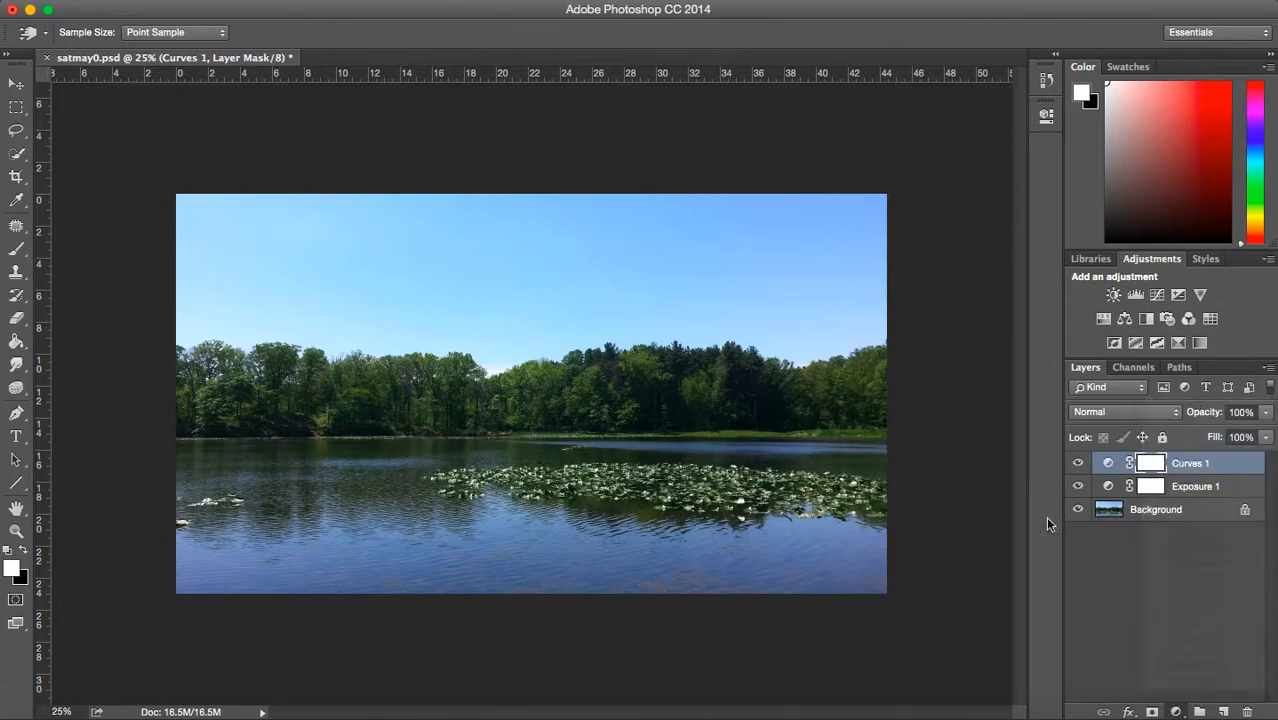
click(1176, 712)
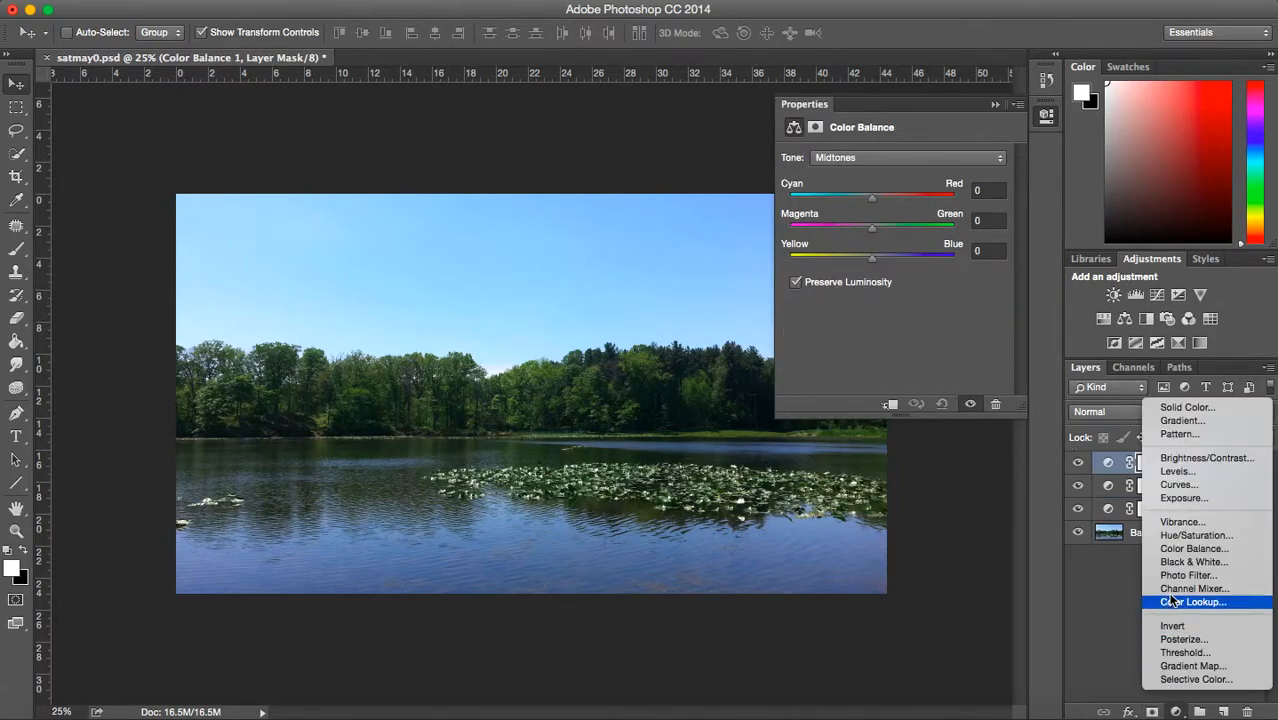
click(930, 118)
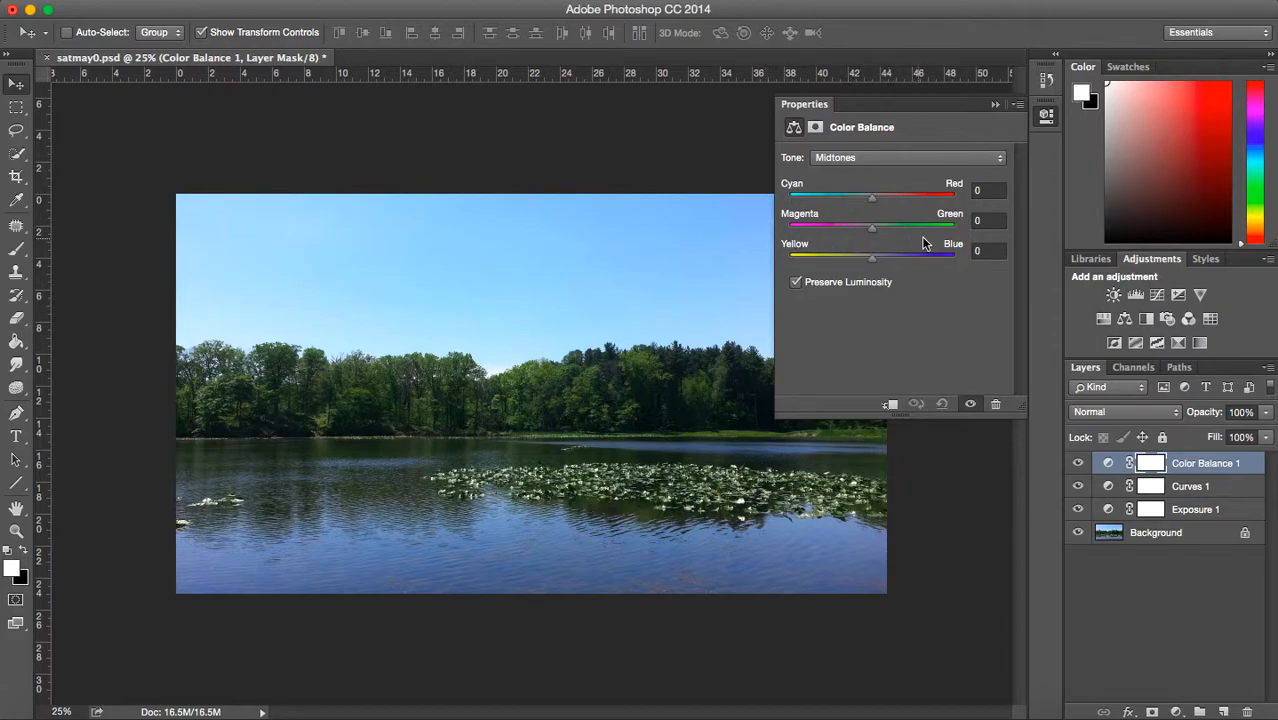
click(824, 157)
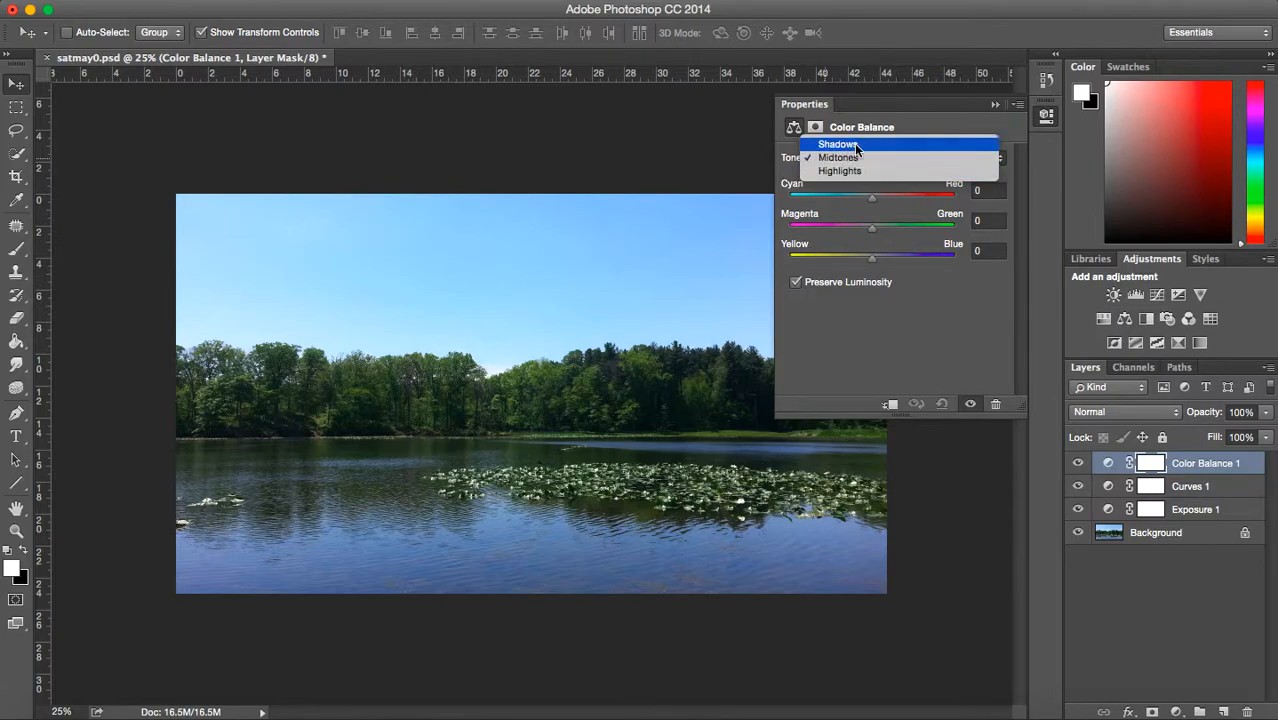
click(776, 177)
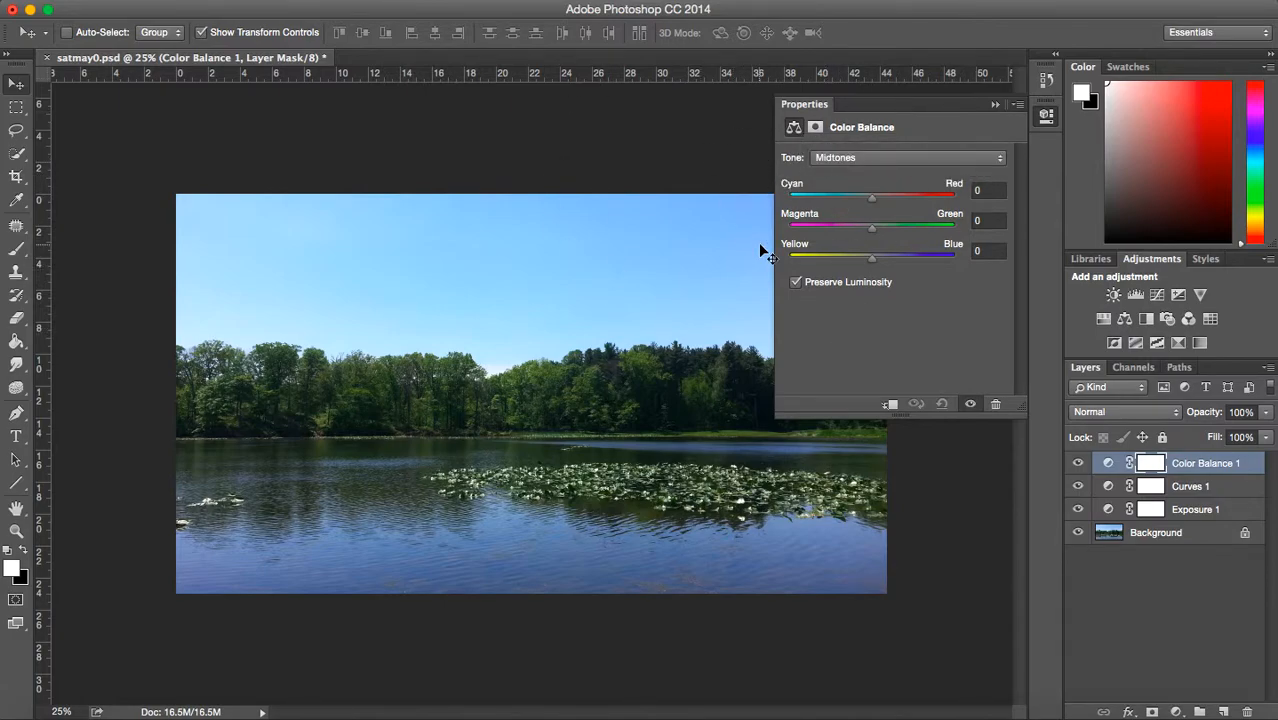
- Set the Color Balance midtones to Cyan–Red 15, Magenta–Green +4 and Yellow–Blue +3
drag(873, 195, 879, 202)
click(987, 190)
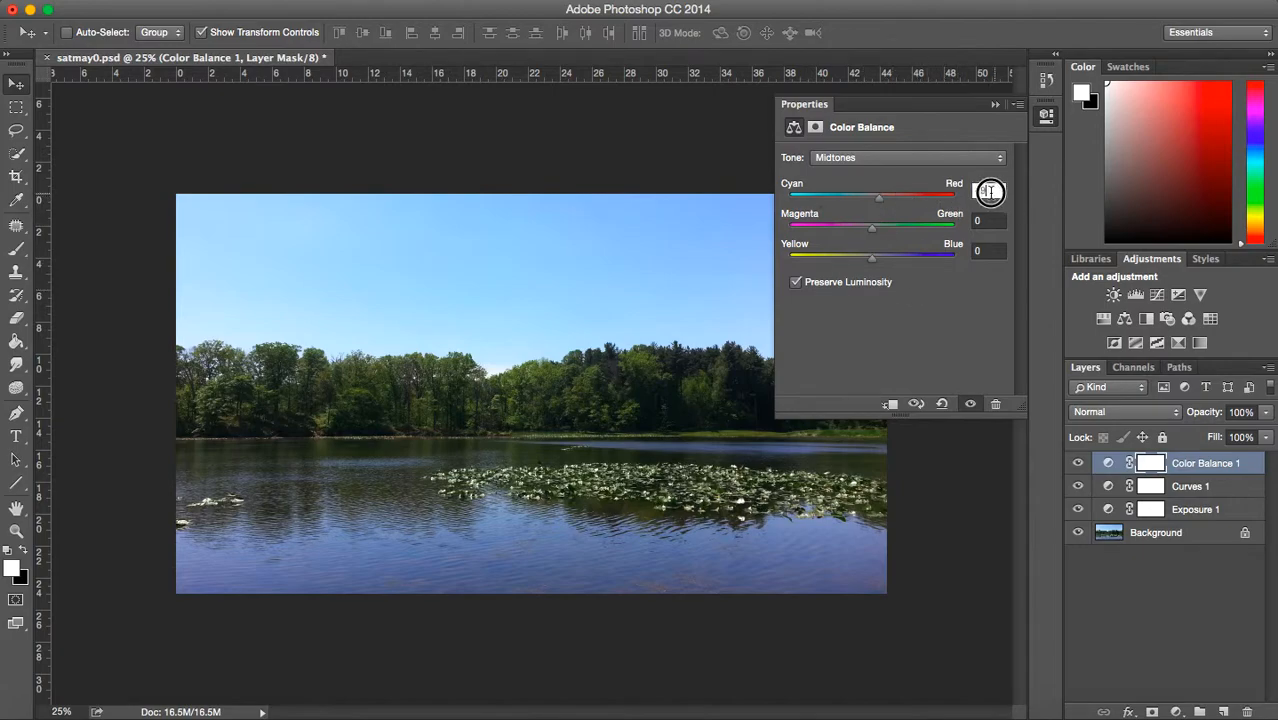
text(10)
click(788, 337)
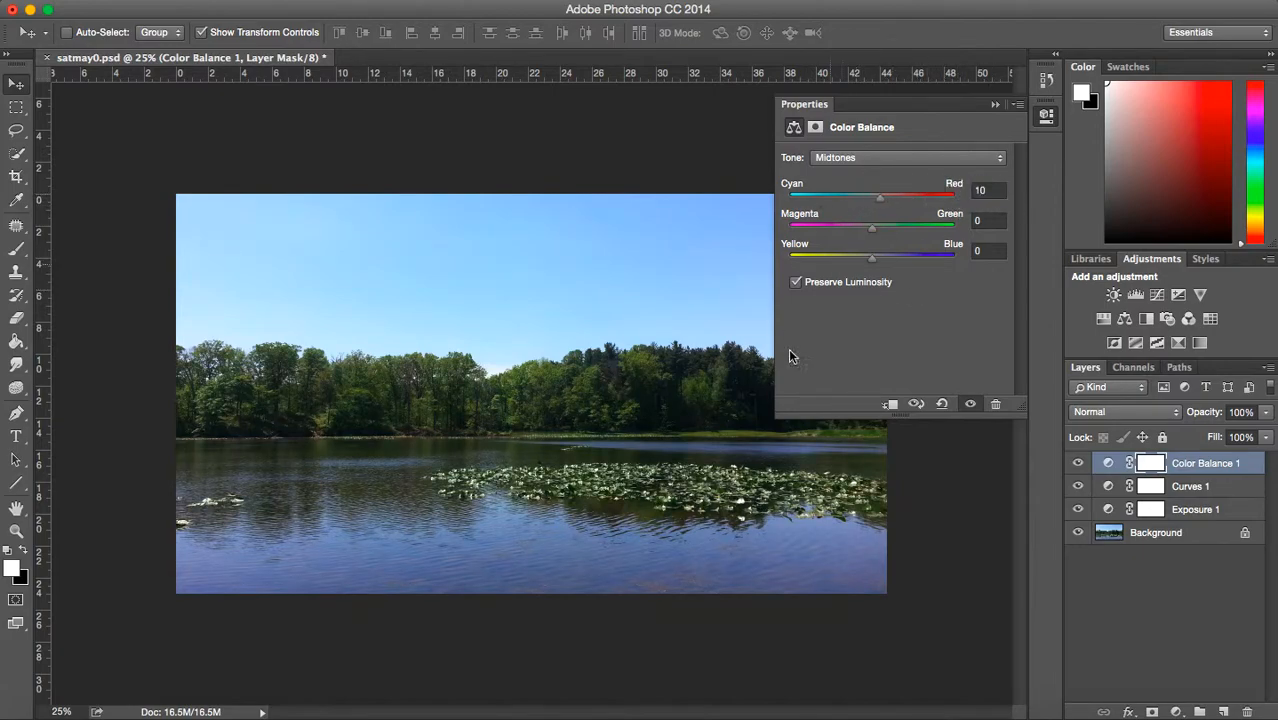
click(983, 190)
text(15)
key(Return)
mouse_move(872, 233)
mouse_down()
mouse_move(944, 232)
mouse_move(876, 232)
mouse_up()
mouse_move(873, 258)
mouse_down()
mouse_move(832, 262)
mouse_move(891, 262)
mouse_move(873, 262)
mouse_up()
- Set the Color Balance shadows to Cyan–Red -6, Magenta–Green +1 and Yellow–Blue +5
click(861, 157)
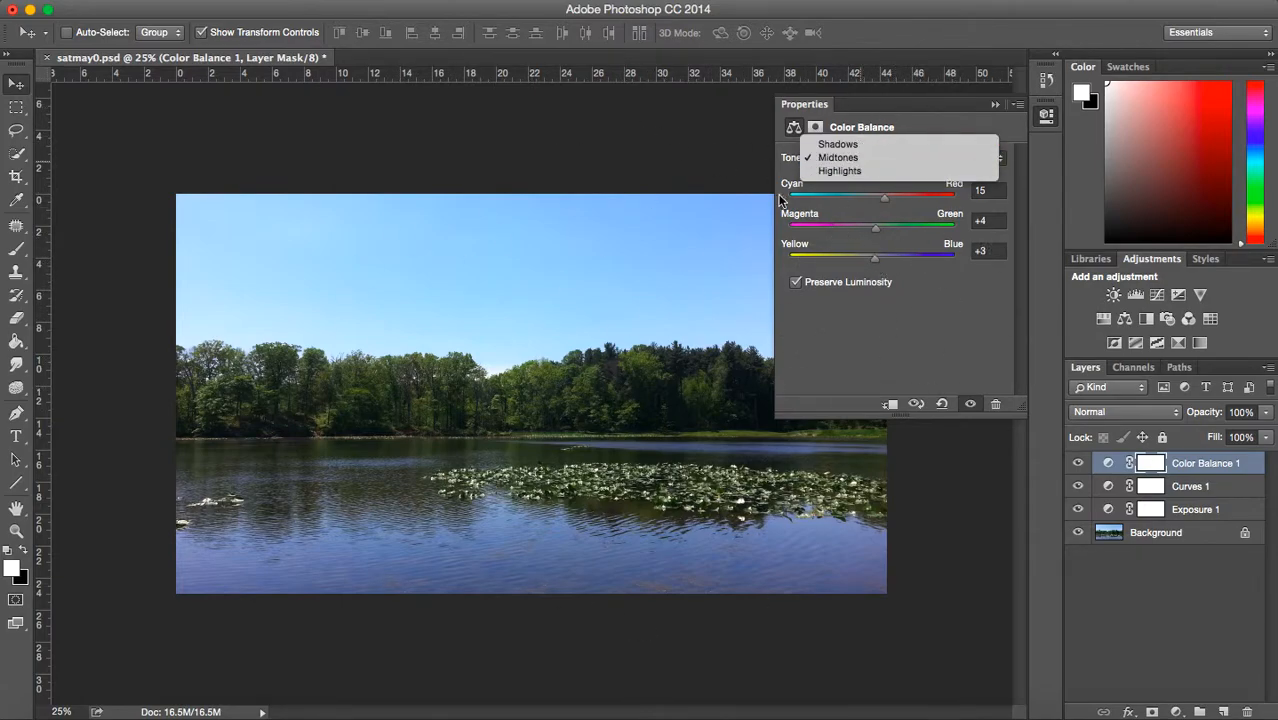
click(870, 171)
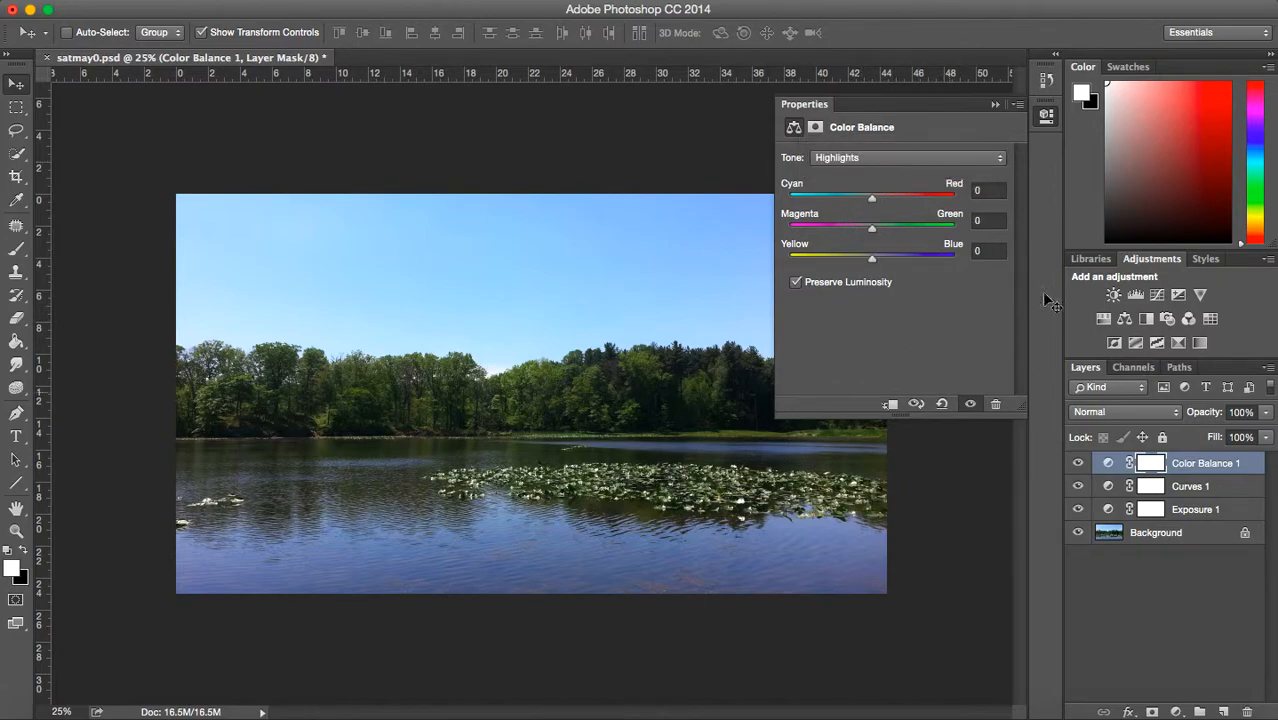
click(908, 156)
click(910, 133)
mouse_move(871, 197)
mouse_down()
mouse_move(847, 200)
mouse_move(883, 210)
mouse_move(867, 210)
mouse_up()
drag(872, 229, 891, 236)
drag(910, 232, 875, 266)
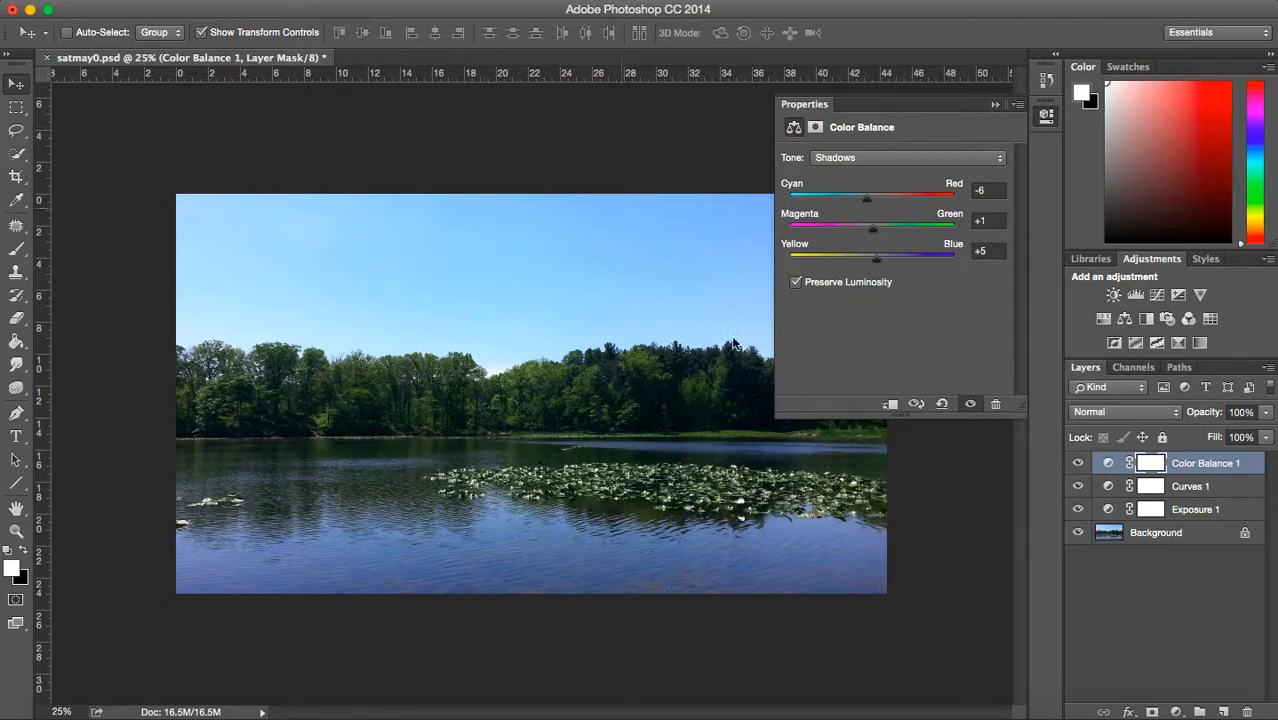
- Adjust the Magenta–Green balance of the Color Balance highlights slightly toward green, and close the adjustment's settings
click(845, 157)
click(858, 186)
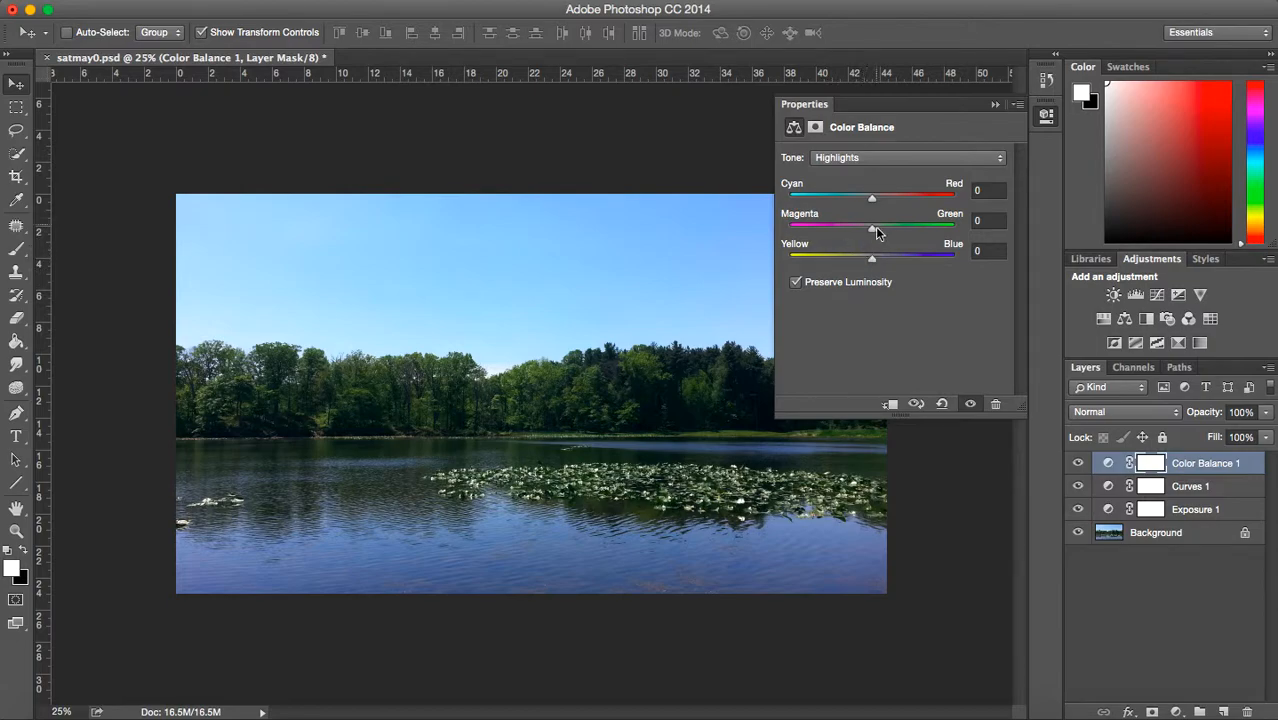
drag(877, 231, 884, 229)
click(995, 104)
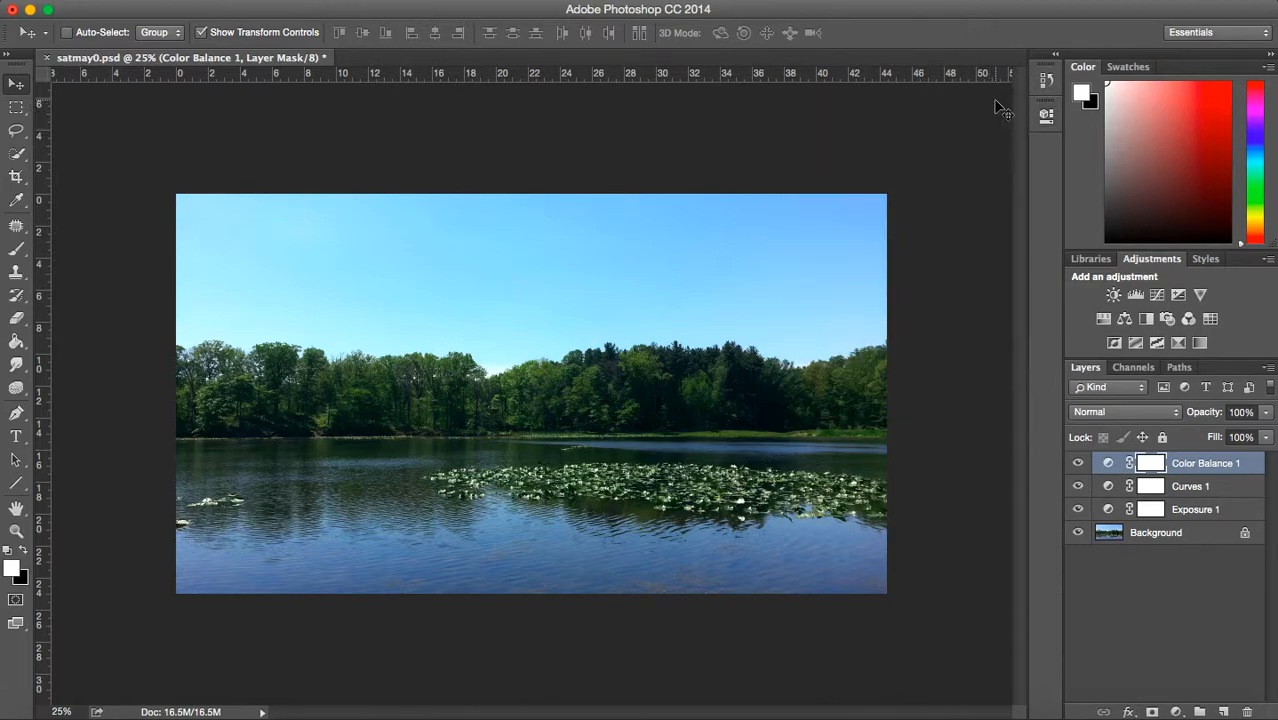
- Compare the photo with and without the Color Balance 1 adjustment by toggling the layer's visibility, leaving it shown
click(1078, 463)
click(1078, 463)
click(1078, 463)
click(1078, 463)
click(1078, 463)
click(1078, 463)
click(1078, 463)
click(1078, 463)
click(1079, 463)
click(1079, 463)
- Add a Vibrance adjustment layer above Color Balance 1 and set its Vibrance to +18
click(1196, 614)
click(1179, 711)
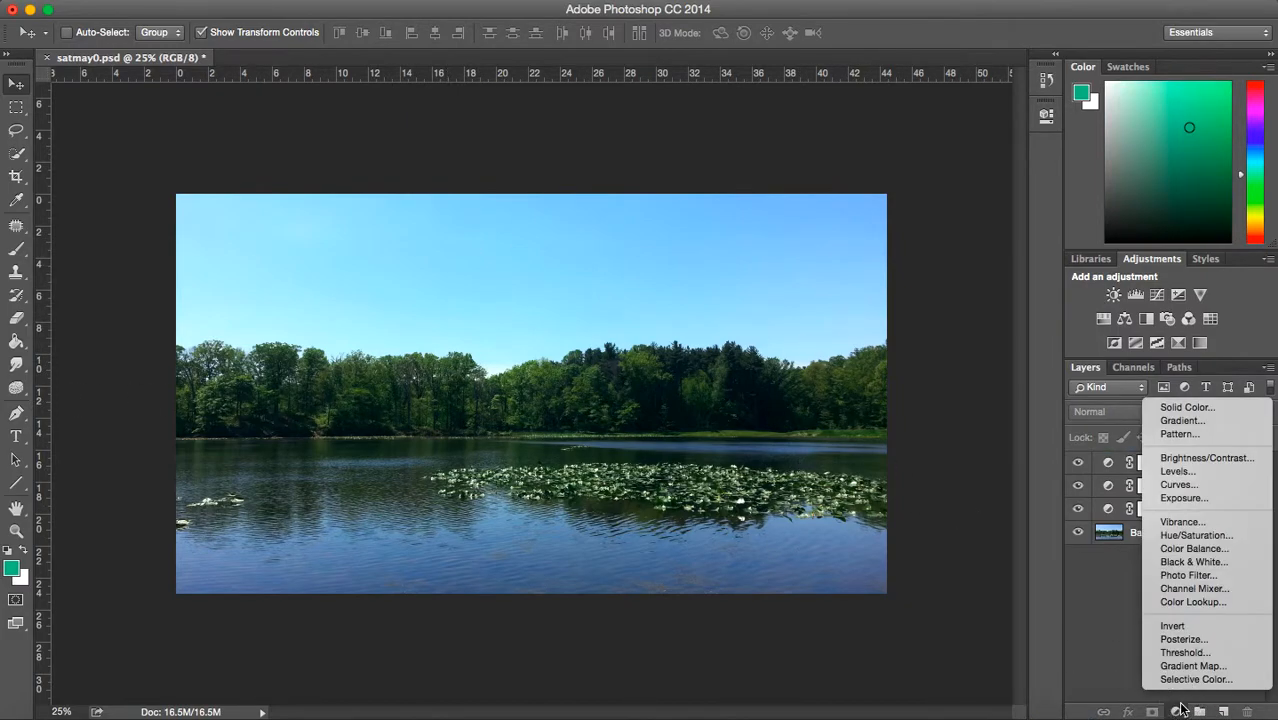
click(1170, 522)
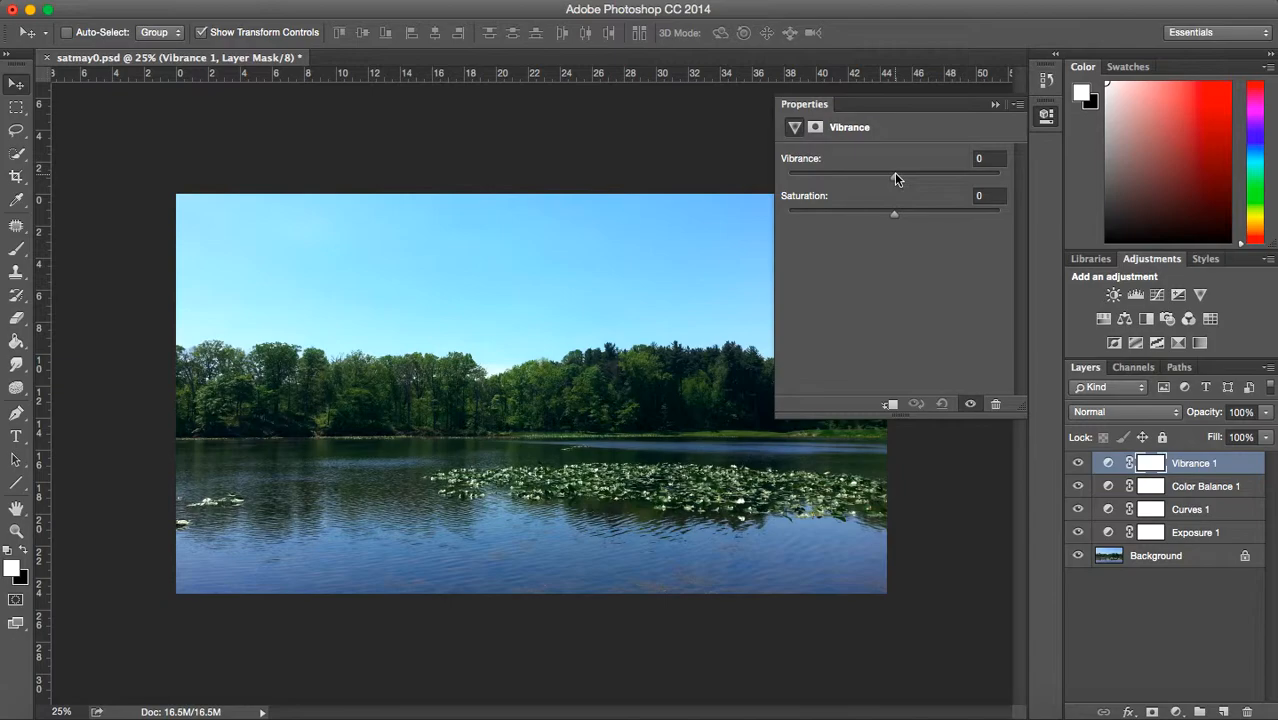
drag(894, 178, 914, 138)
mouse_move(916, 176)
mouse_down()
mouse_move(996, 191)
mouse_move(901, 188)
mouse_move(912, 191)
mouse_up()
- Try slight Saturation increases such as +3 on the Vibrance 1 layer, resetting Saturation to 0 each time
mouse_move(895, 216)
mouse_down()
mouse_move(1021, 214)
mouse_move(897, 227)
mouse_up()
click(994, 198)
text(0)
key(Return)
mouse_move(893, 216)
mouse_down()
mouse_move(948, 215)
mouse_move(884, 213)
mouse_move(947, 219)
mouse_move(895, 224)
mouse_up()
click(982, 198)
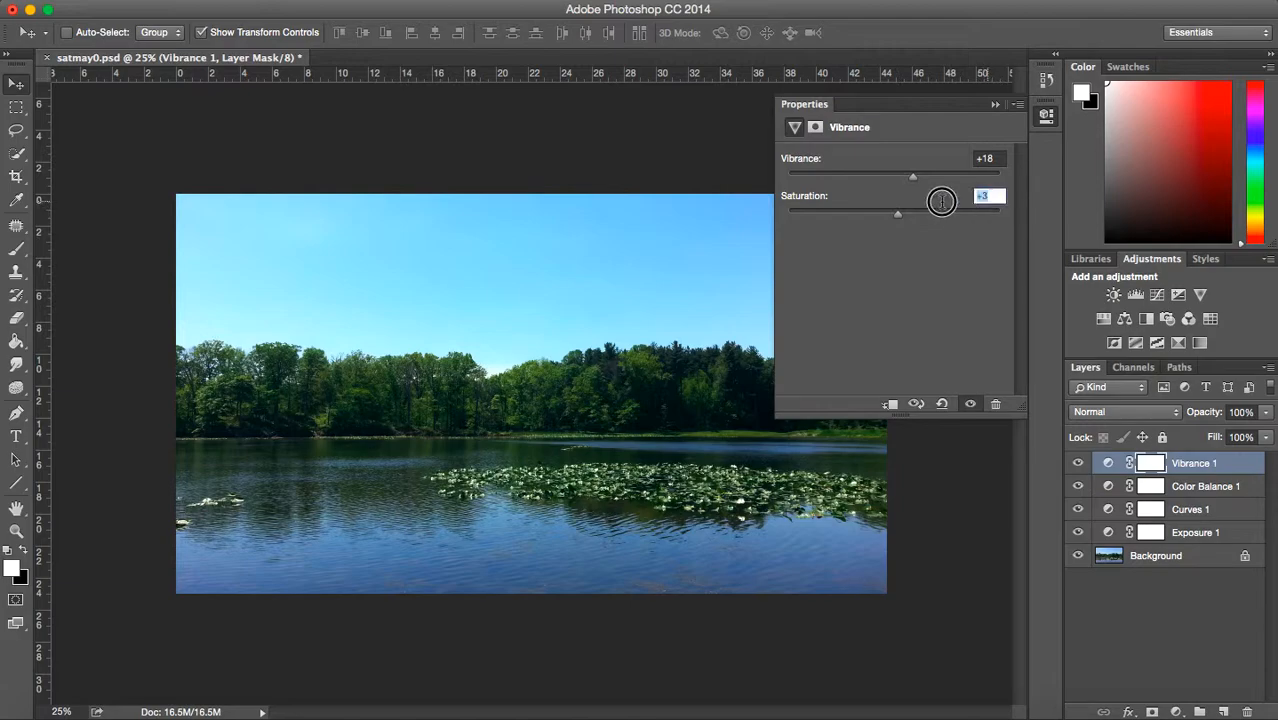
text(0)
key(Return)
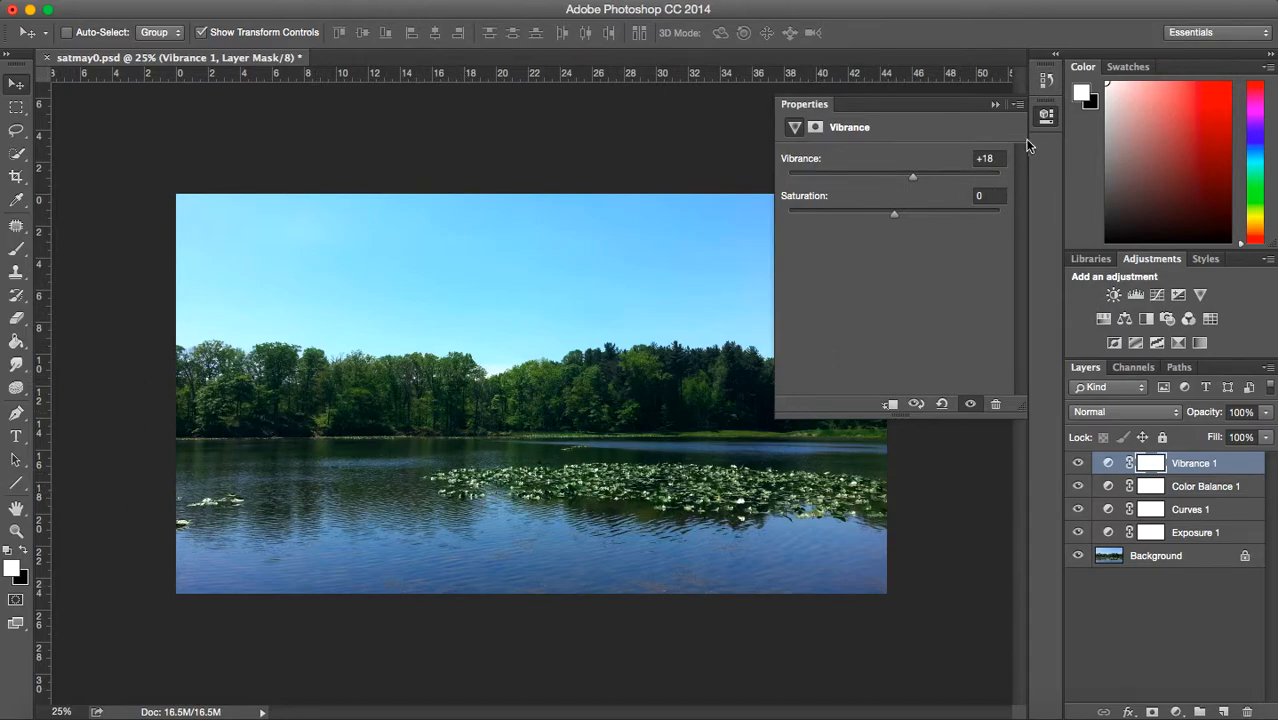
- Try a lower Vibrance on the Vibrance 1 layer, restore it to 18 and close the adjustment's settings
drag(924, 177, 905, 201)
click(980, 159)
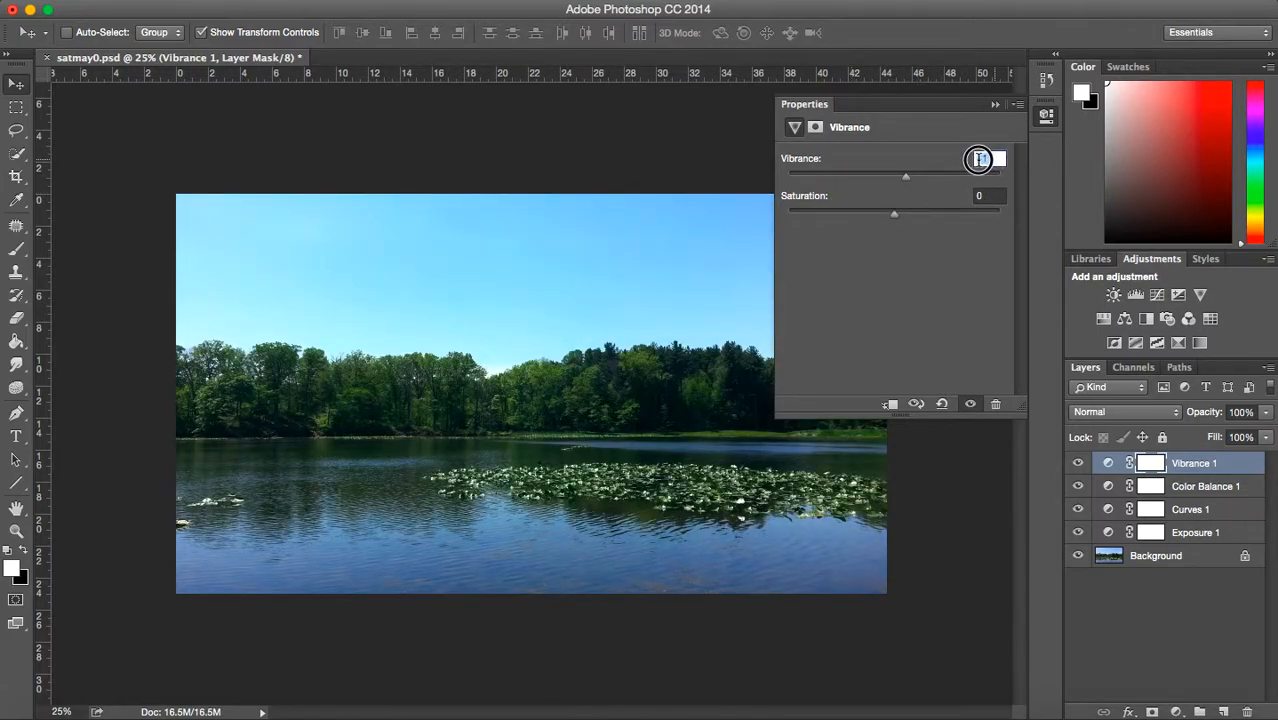
text(18)
key(Return)
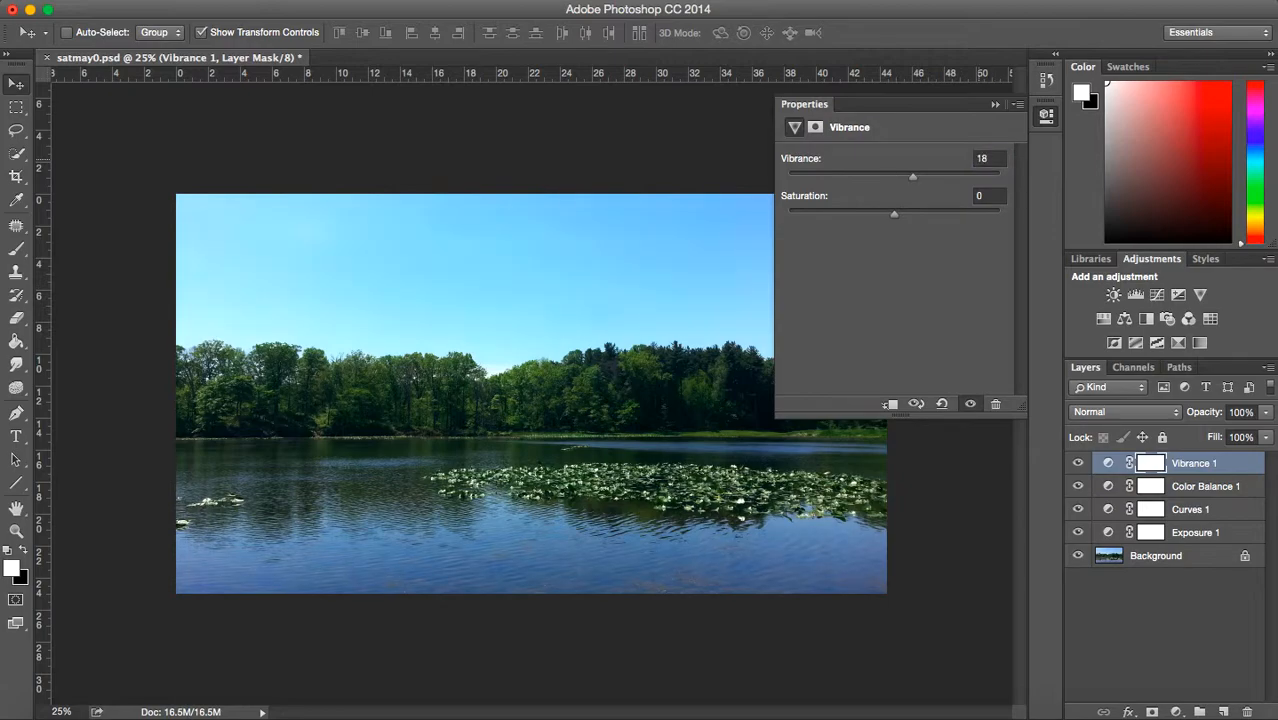
click(992, 106)
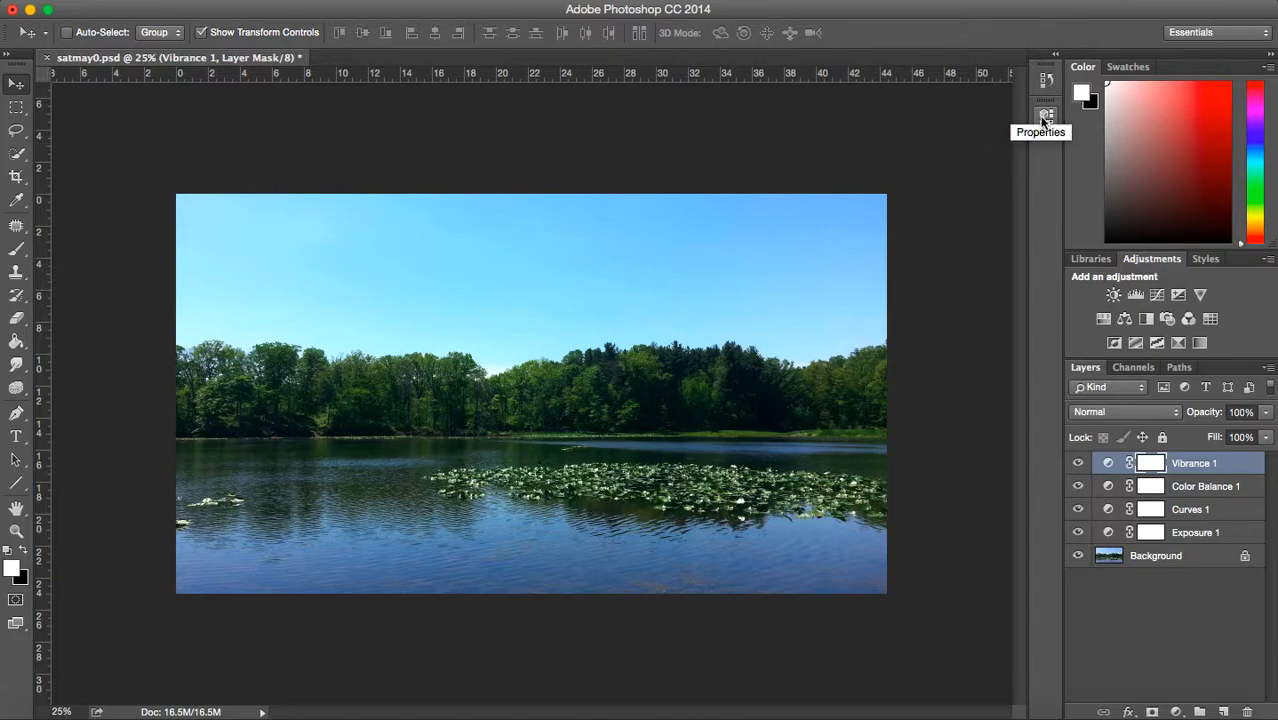
click(1177, 711)
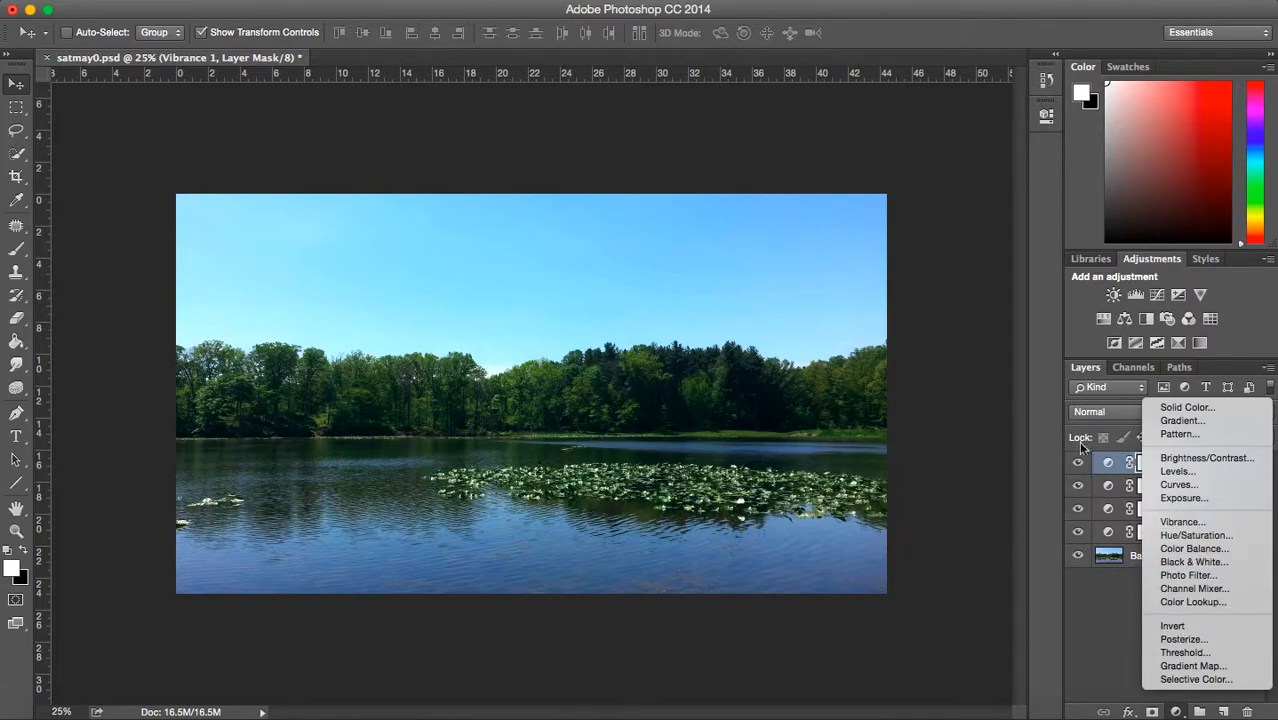
click(1179, 458)
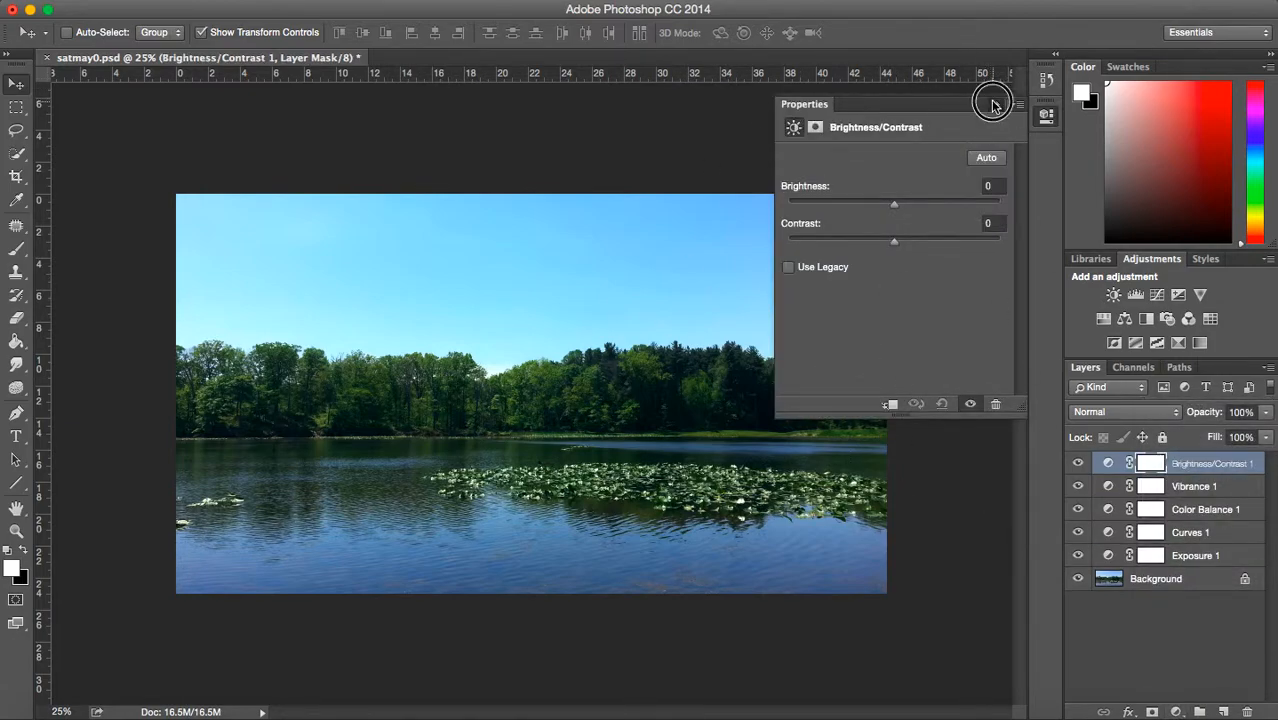
click(995, 104)
key(BackSpace)
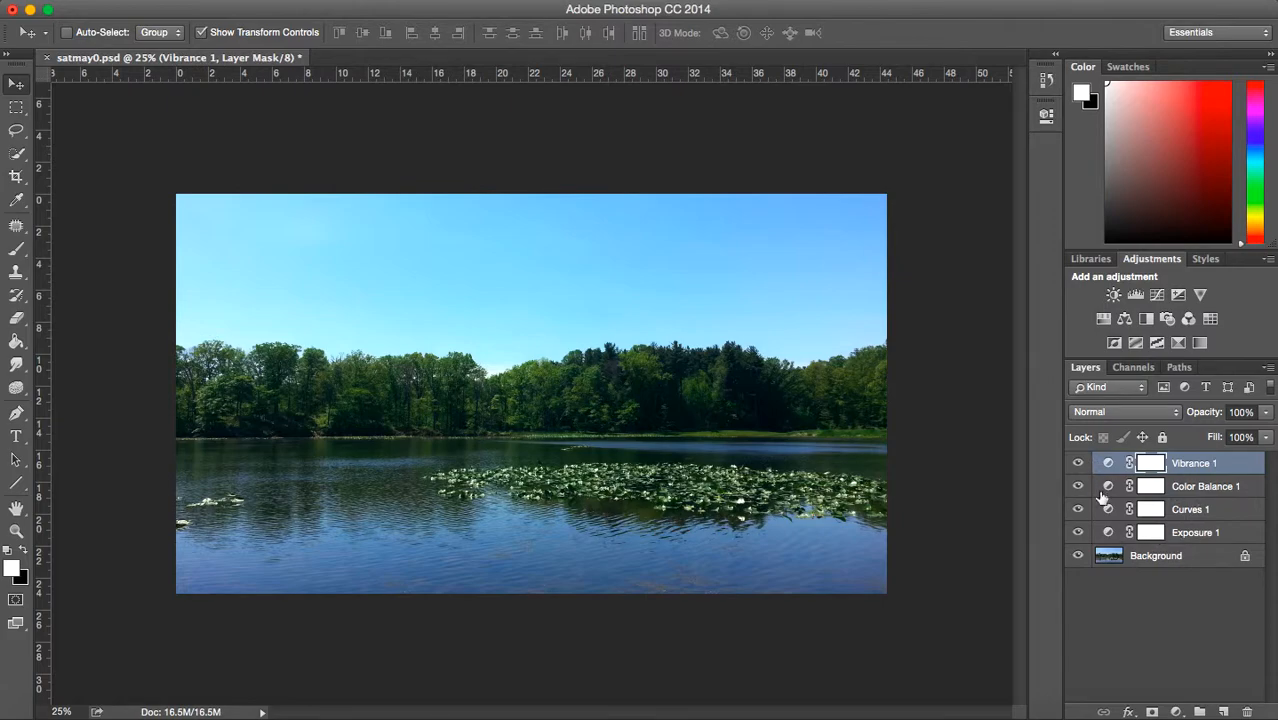
click(1214, 508)
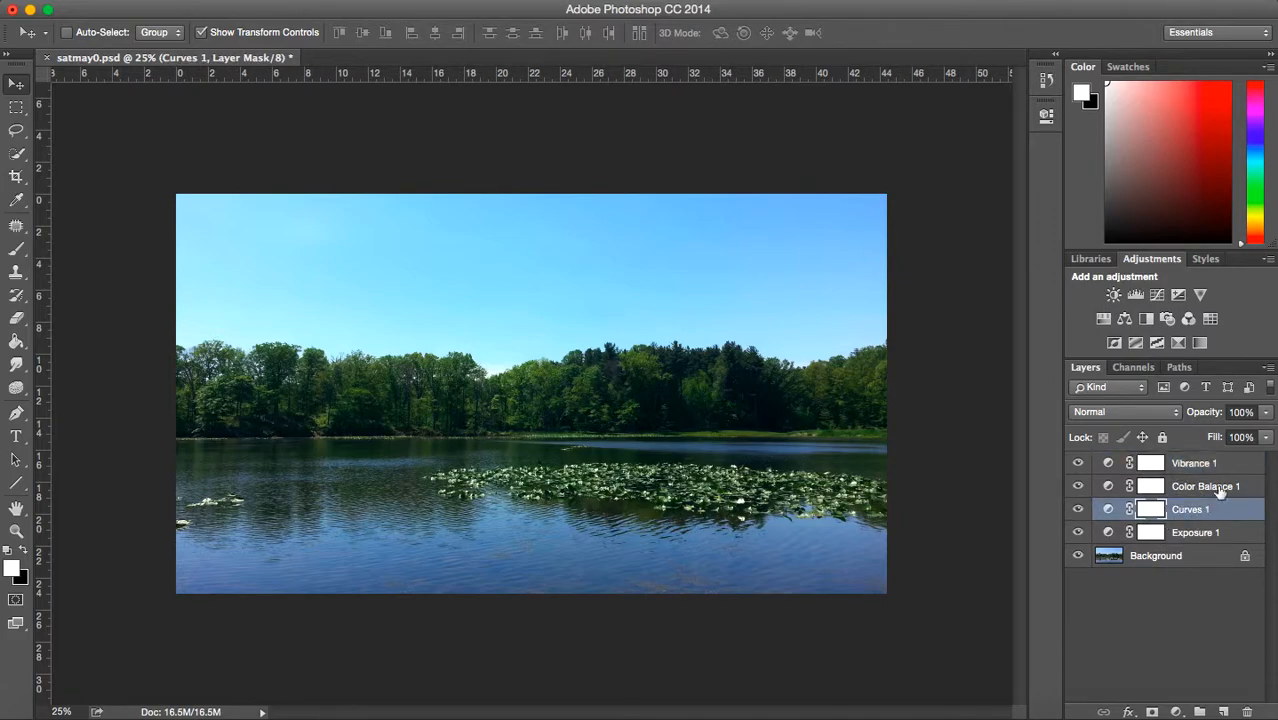
click(1164, 664)
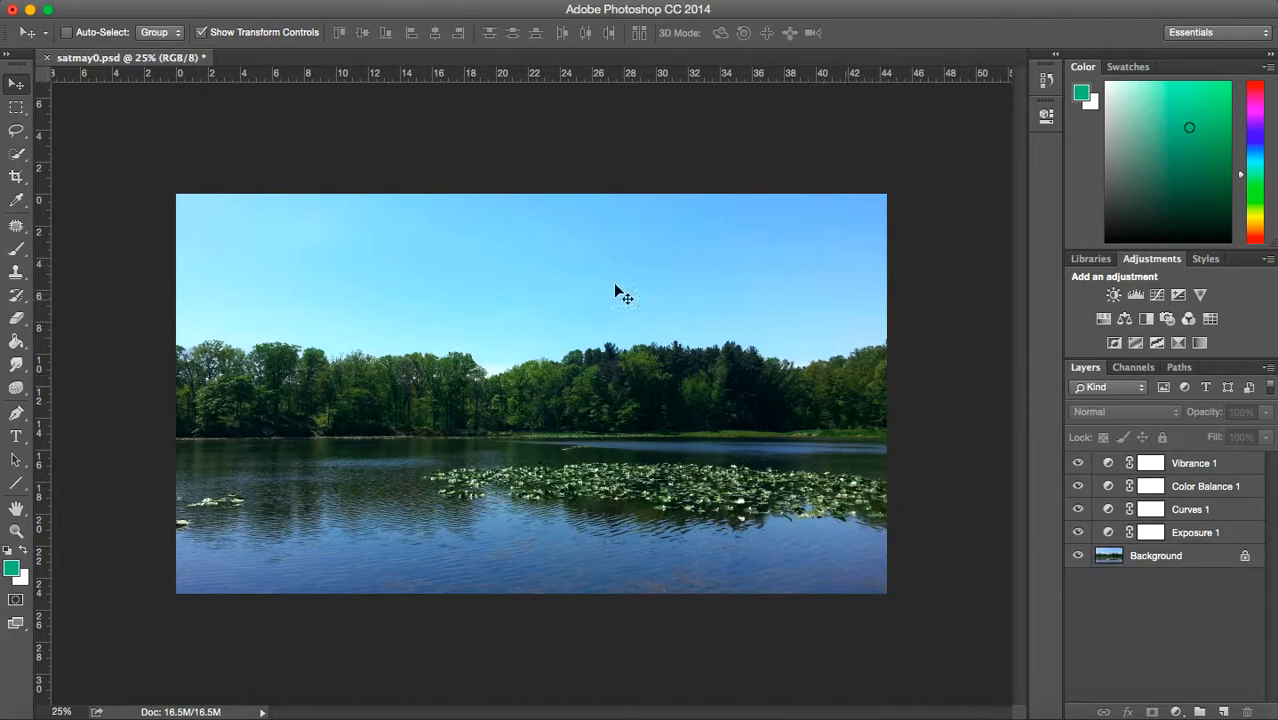
- Group the Vibrance 1, Color Balance 1, Curves 1 and Exposure 1 layers as Group 1 in Pass Through mode at 100% opacity
click(1217, 464)
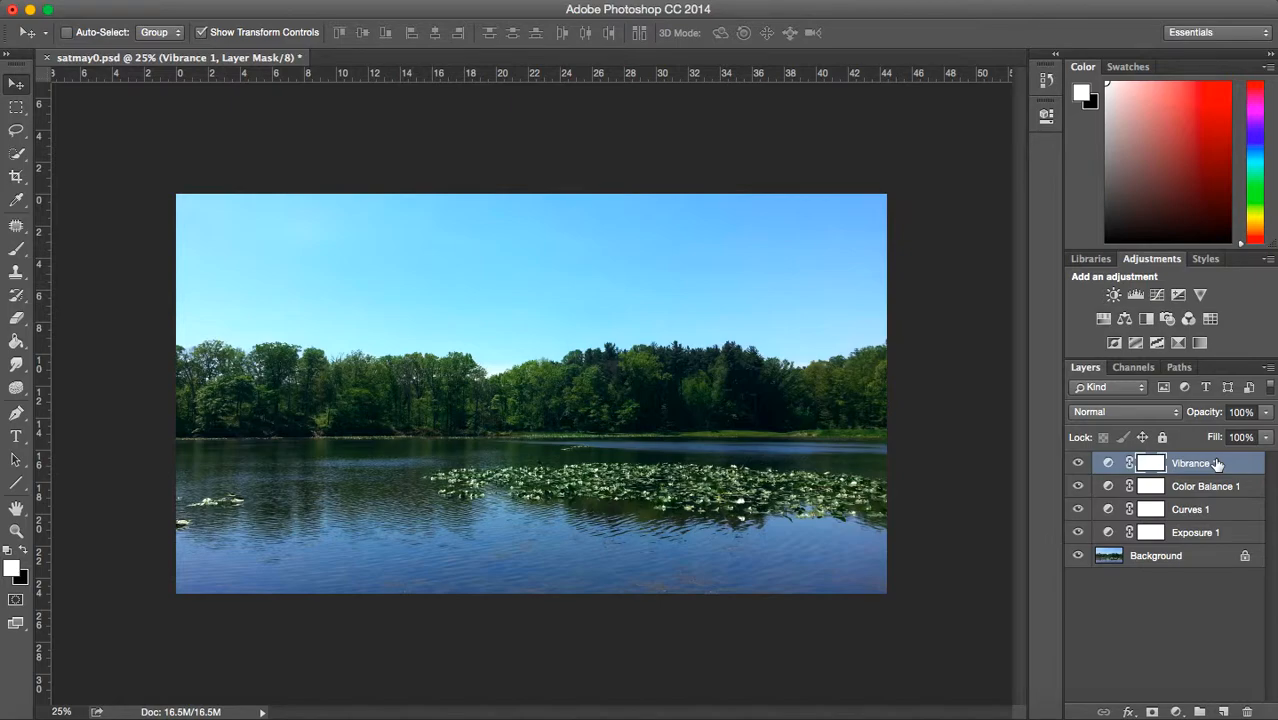
click(1221, 487)
shift+click(1224, 465)
shift+click(1213, 533)
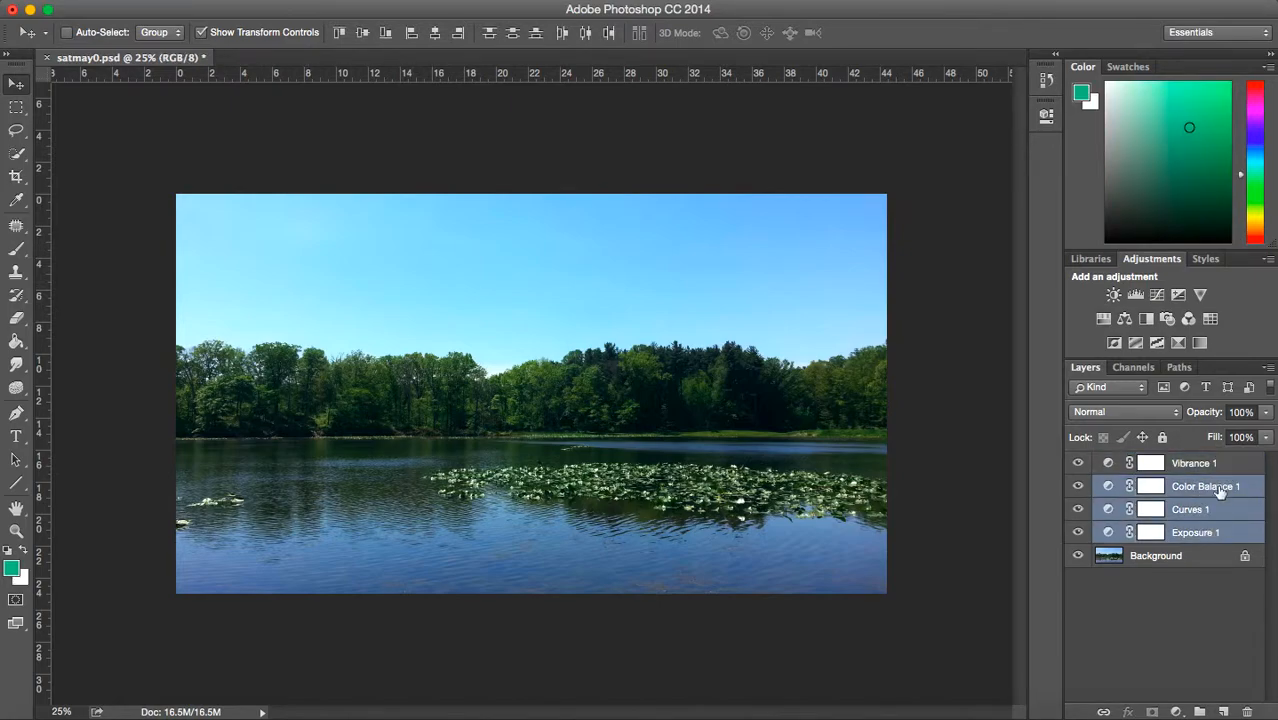
shift+click(1219, 468)
click(1220, 470)
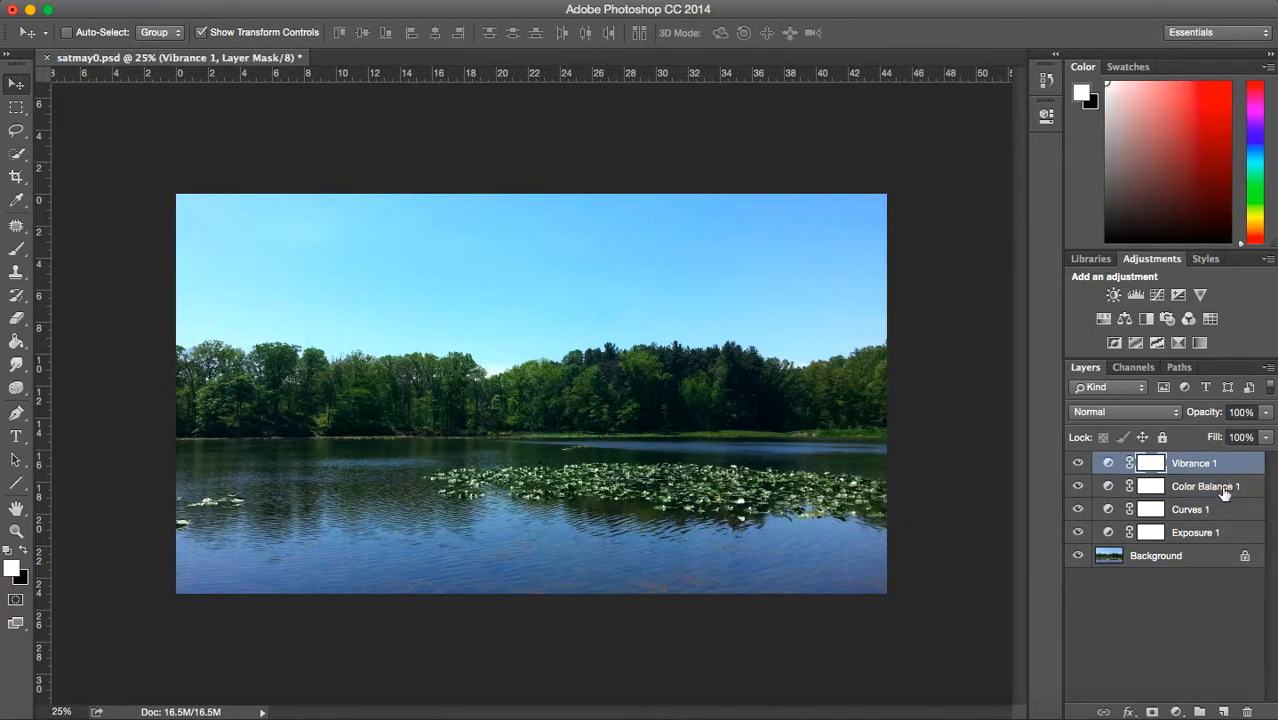
shift+click(1215, 532)
right_click(1212, 505)
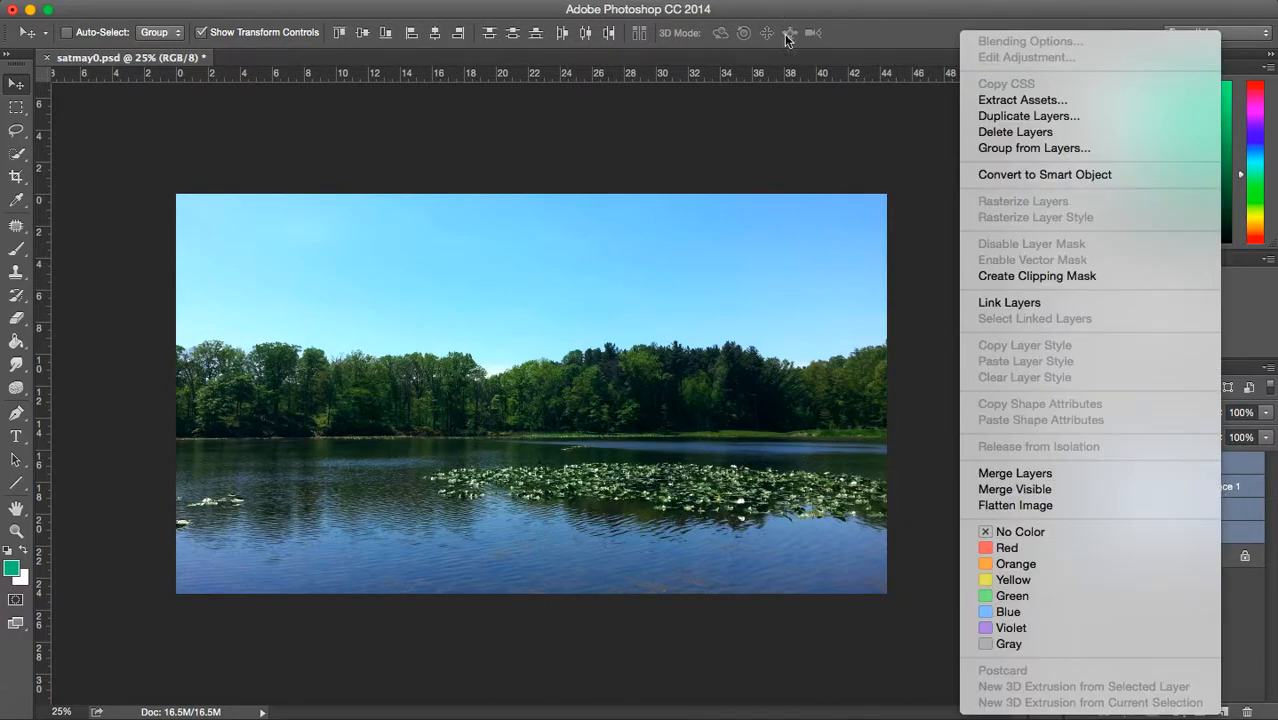
click(993, 148)
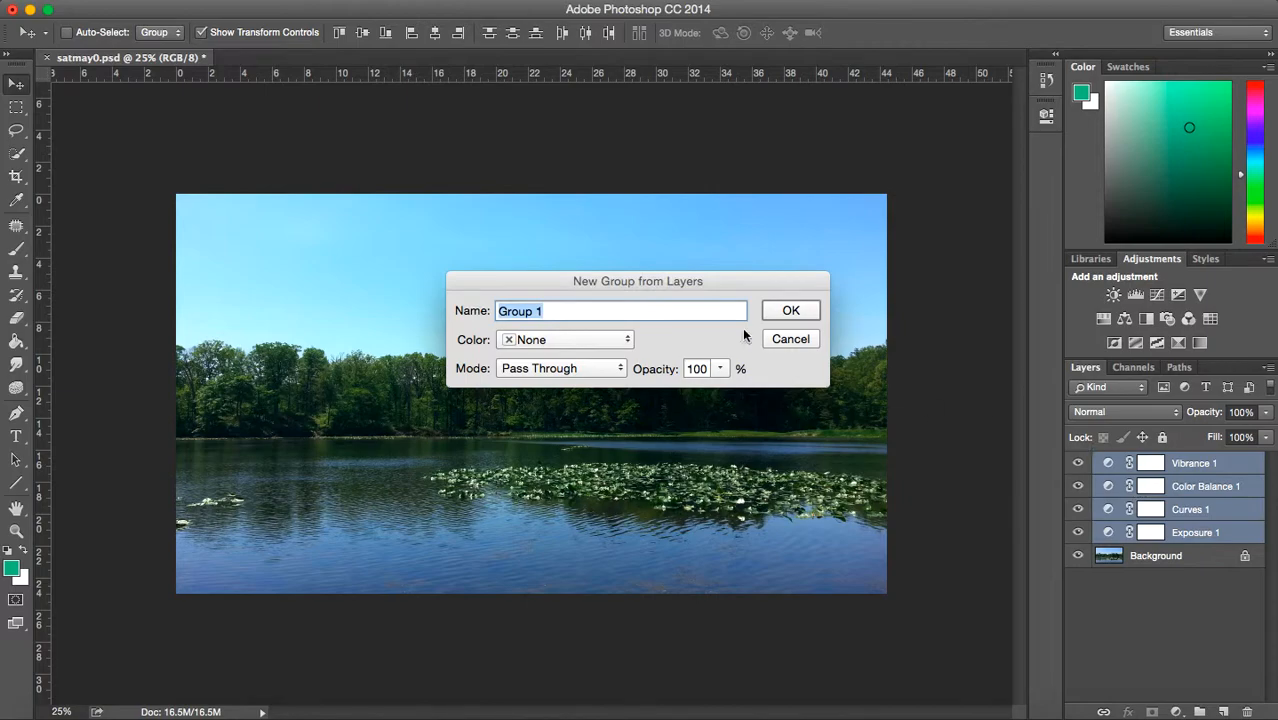
click(788, 313)
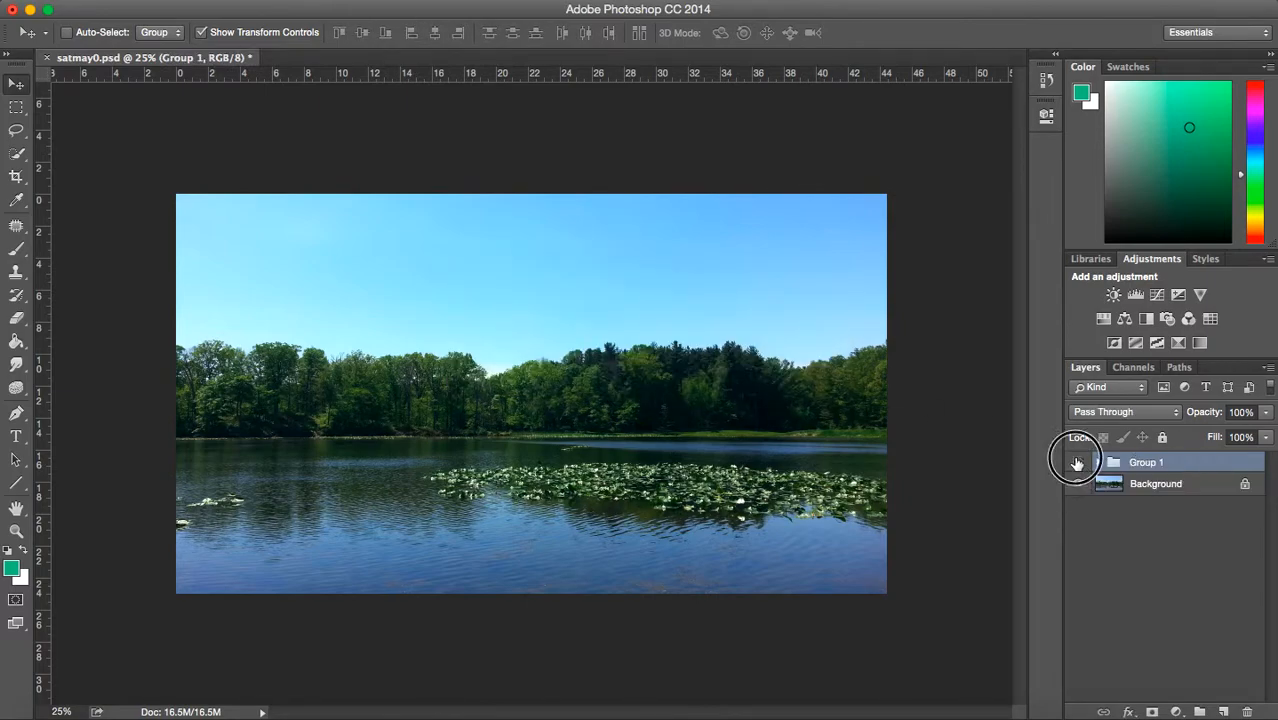
- Compare the original photo with the fully adjusted one by toggling Group 1's visibility, leaving the group shown
click(1077, 462)
click(1077, 462)
click(1077, 462)
click(1077, 462)
click(1077, 462)
click(1077, 462)
click(1077, 462)
click(1077, 462)
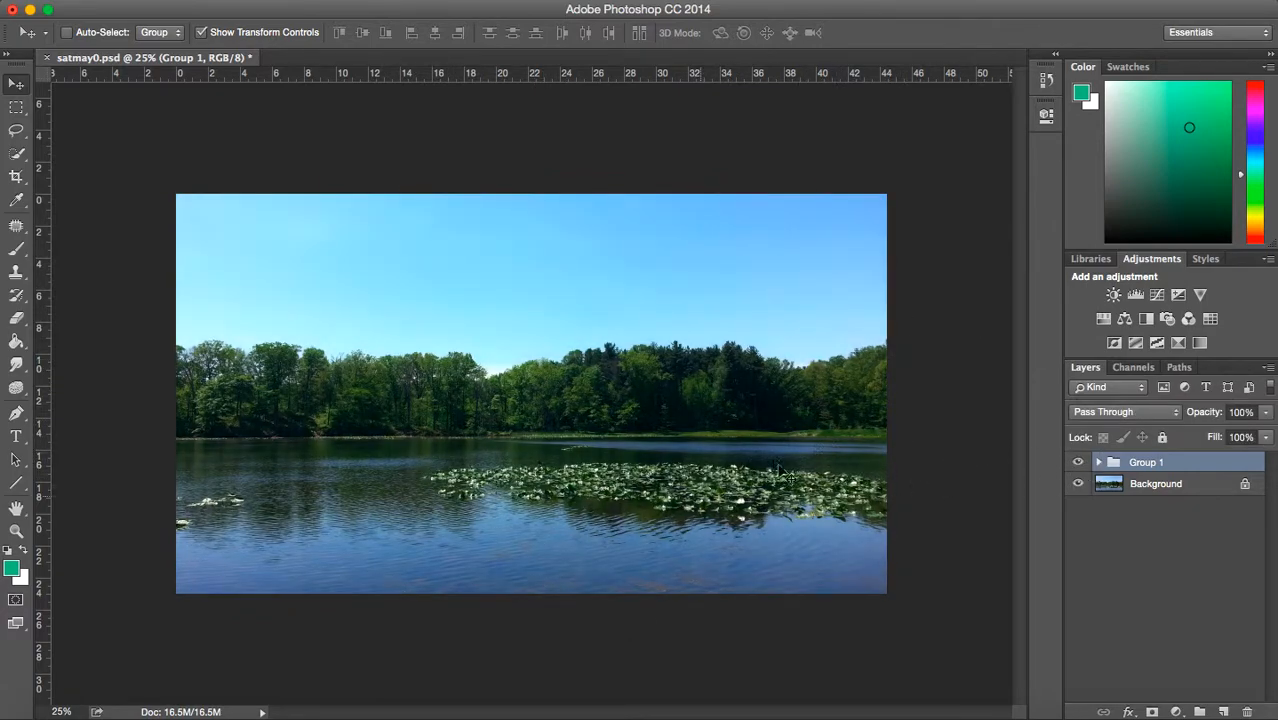